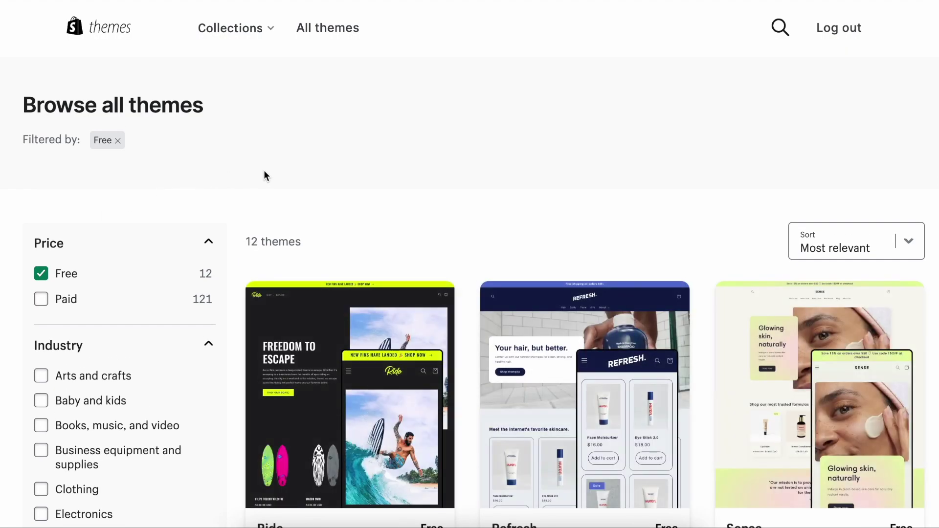
Sort the free Theme Store themes by Popularity and scroll through the grid
click(853, 247)
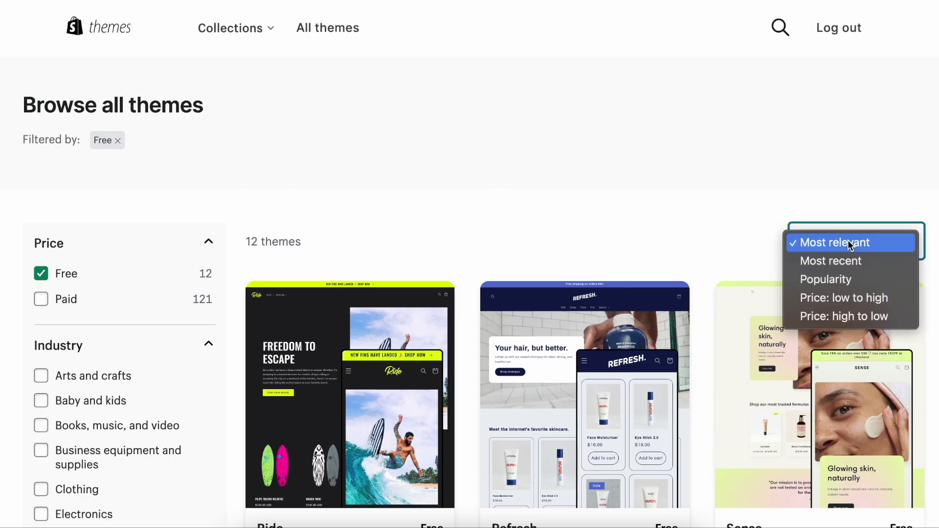
click(847, 278)
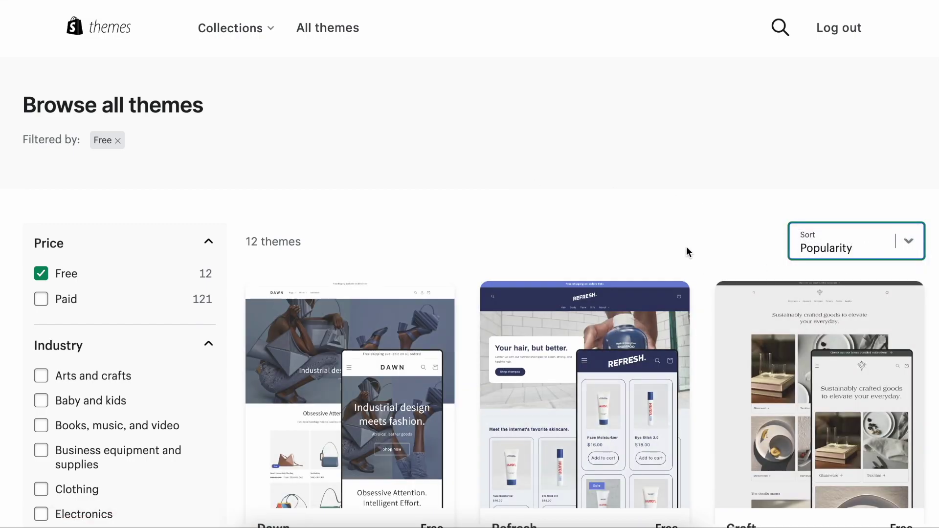
scroll(685, 246, down, 3)
scroll(685, 251, down, 5)
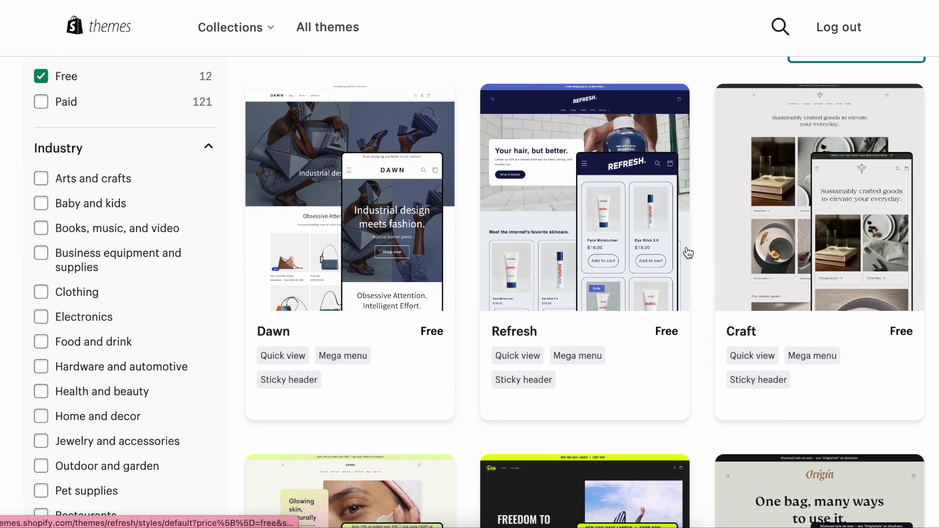
scroll(688, 253, down, 6)
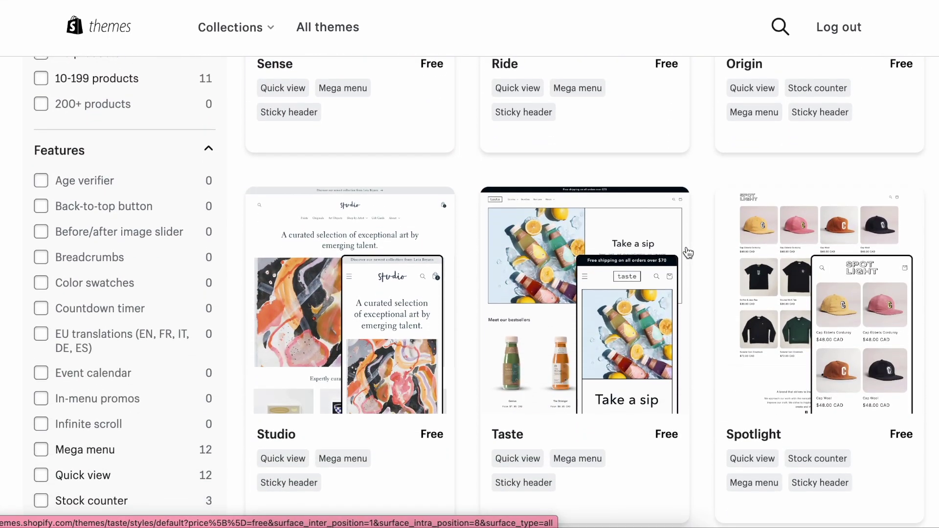
scroll(687, 252, down, 5)
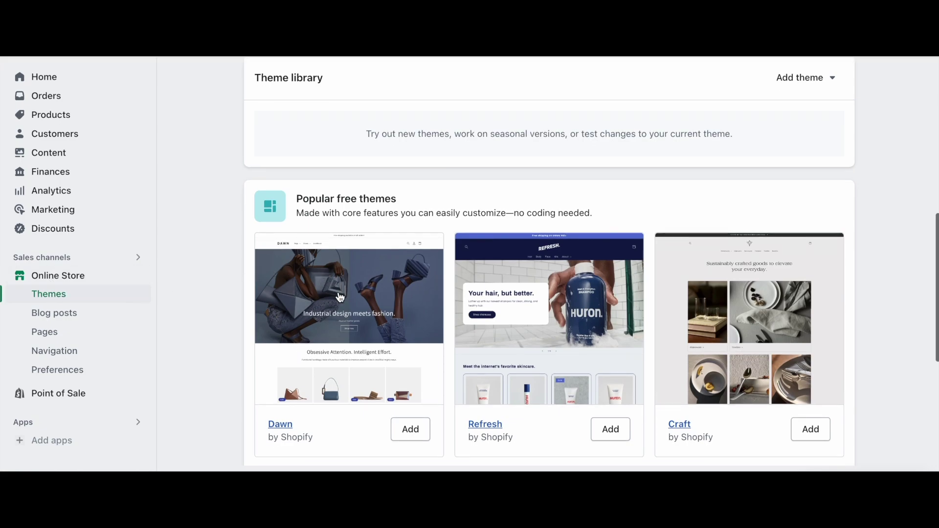
scroll(340, 296, down, 2)
scroll(340, 297, down, 3)
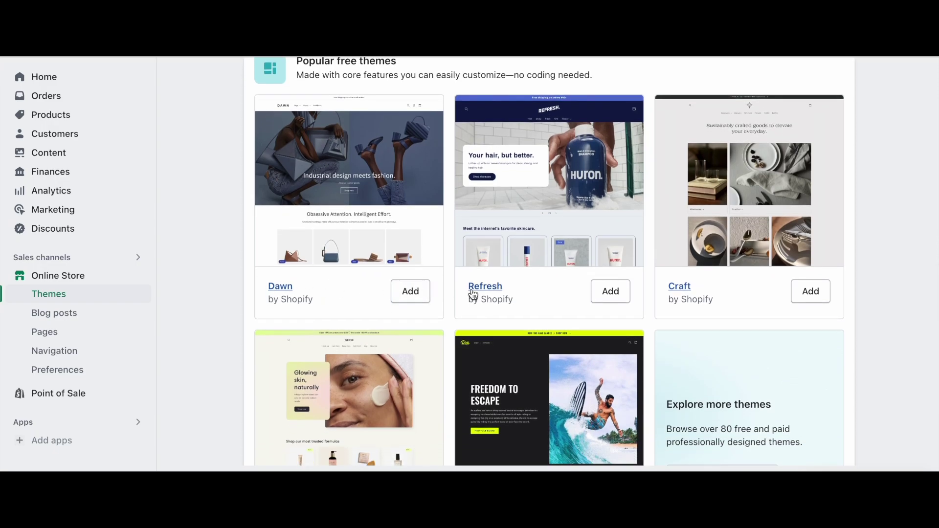
scroll(474, 294, down, 4)
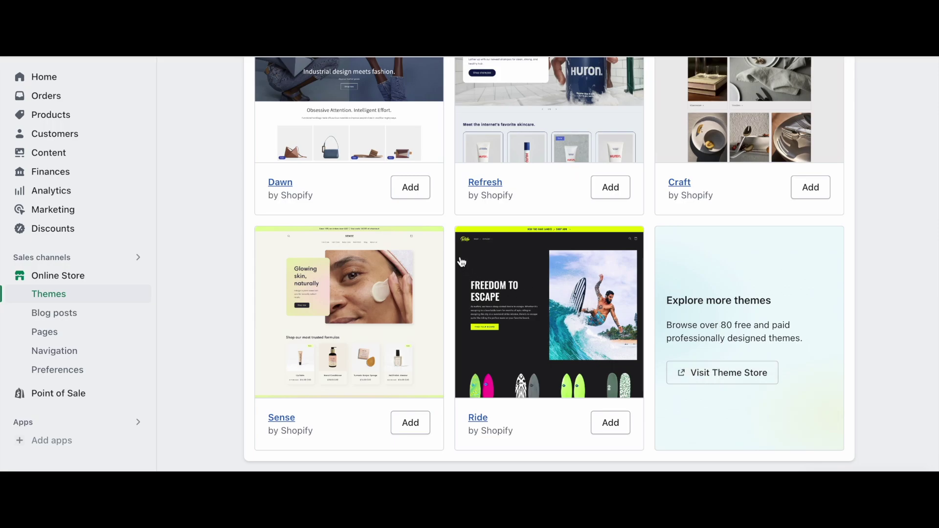
scroll(460, 261, up, 3)
scroll(460, 260, up, 1)
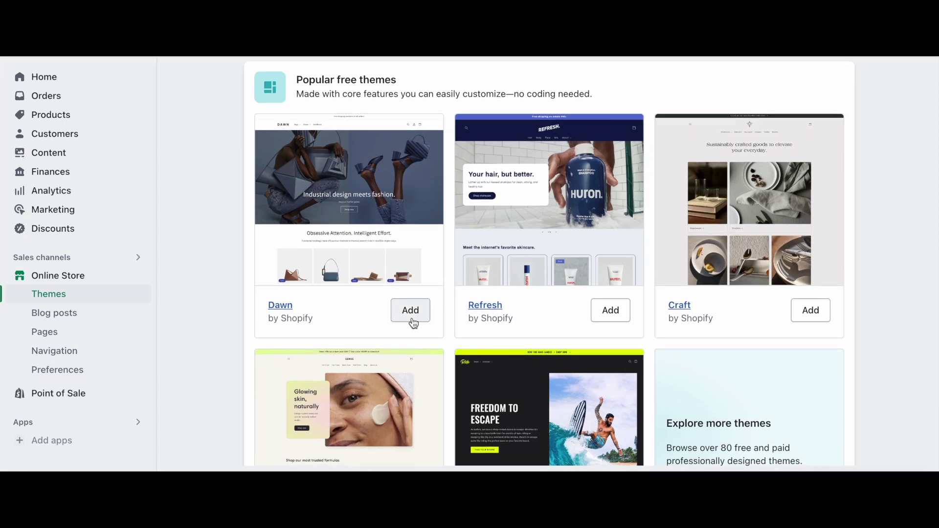
scroll(413, 323, up, 10)
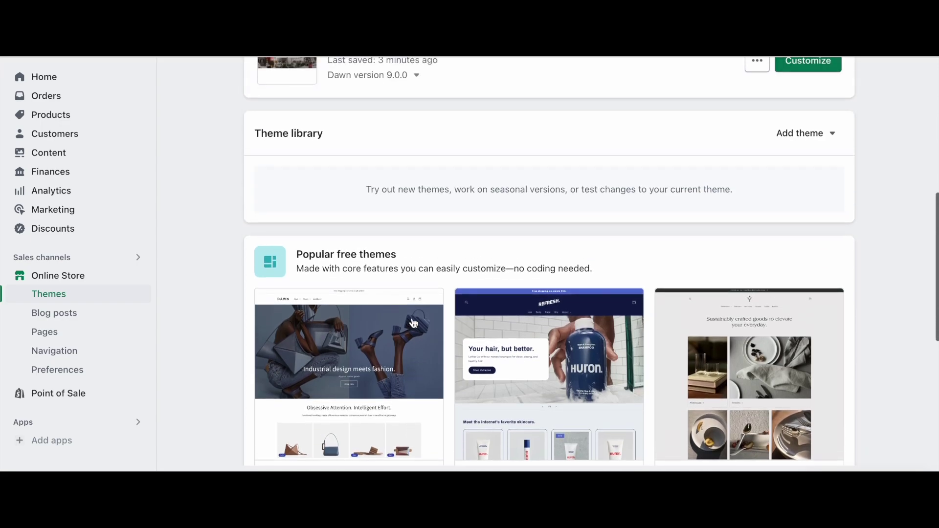
scroll(412, 317, up, 1)
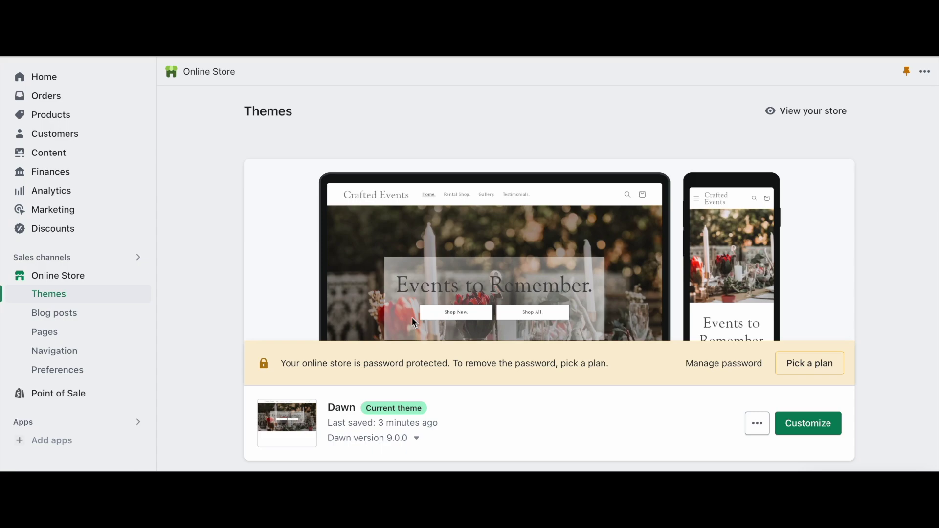
Duplicate the Dawn theme to create 'Copy of Dawn'
click(756, 425)
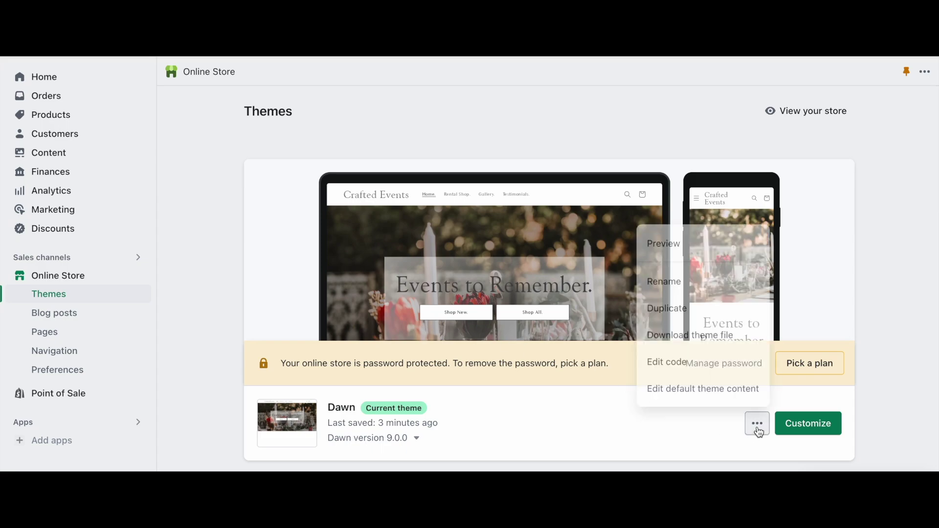
click(689, 312)
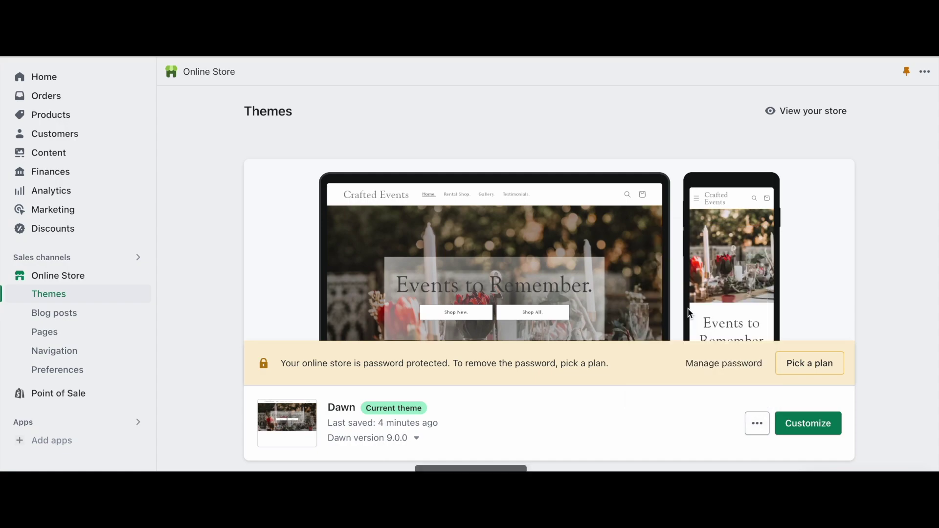
scroll(620, 360, down, 3)
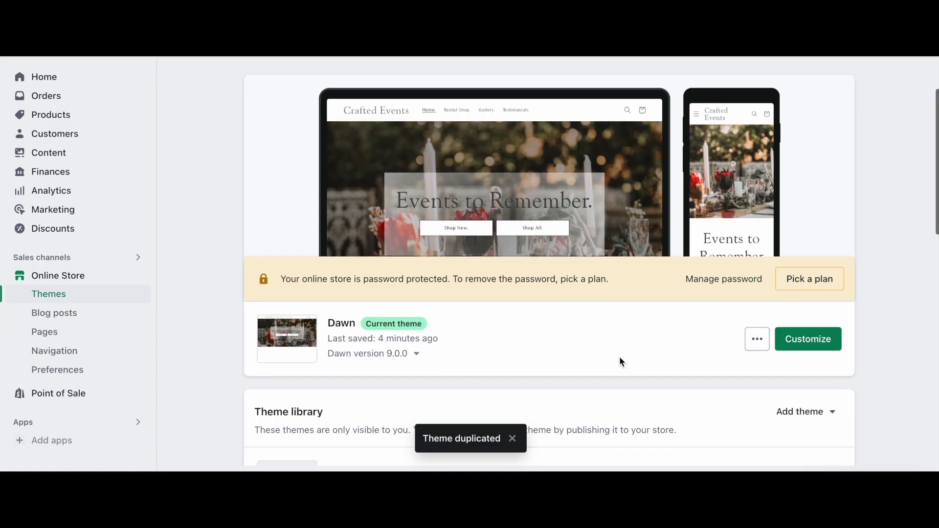
scroll(619, 362, down, 1)
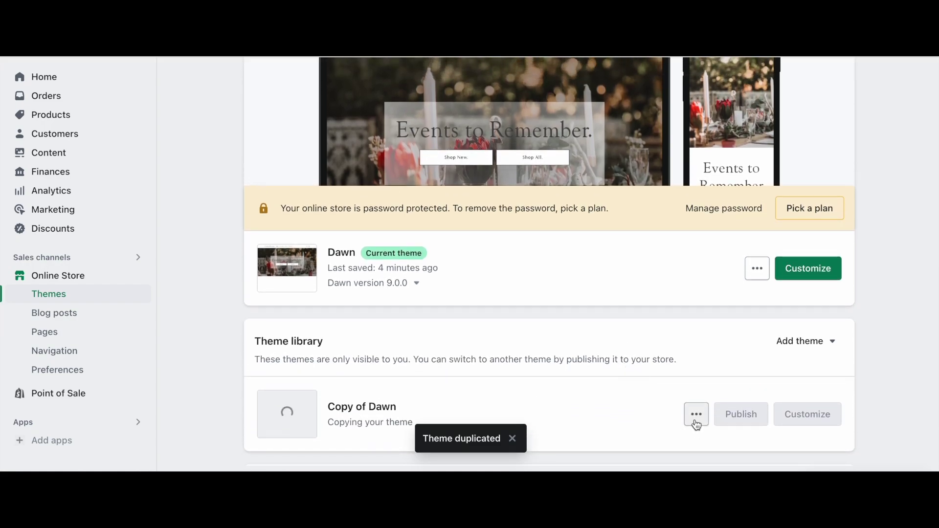
Rename the duplicated theme from 'Copy of Dawn' to 'Dawn with Booqable'
click(696, 423)
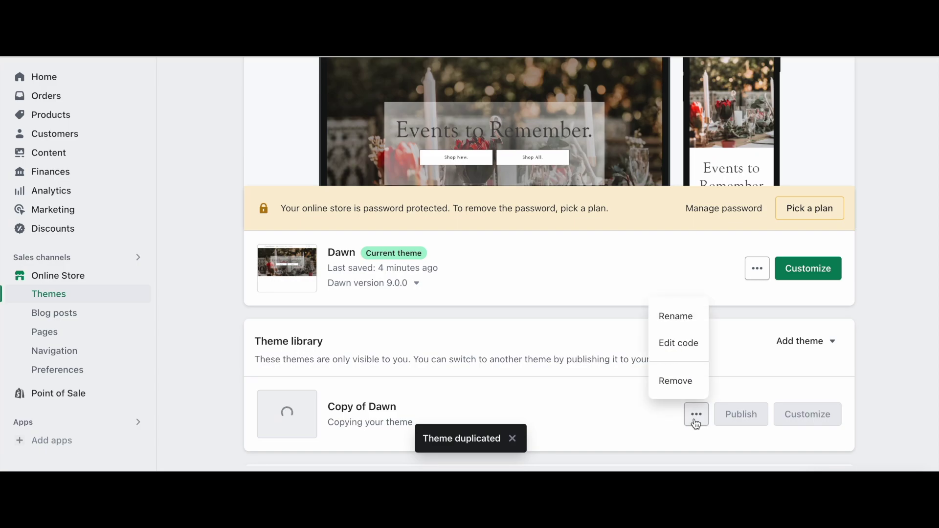
click(677, 322)
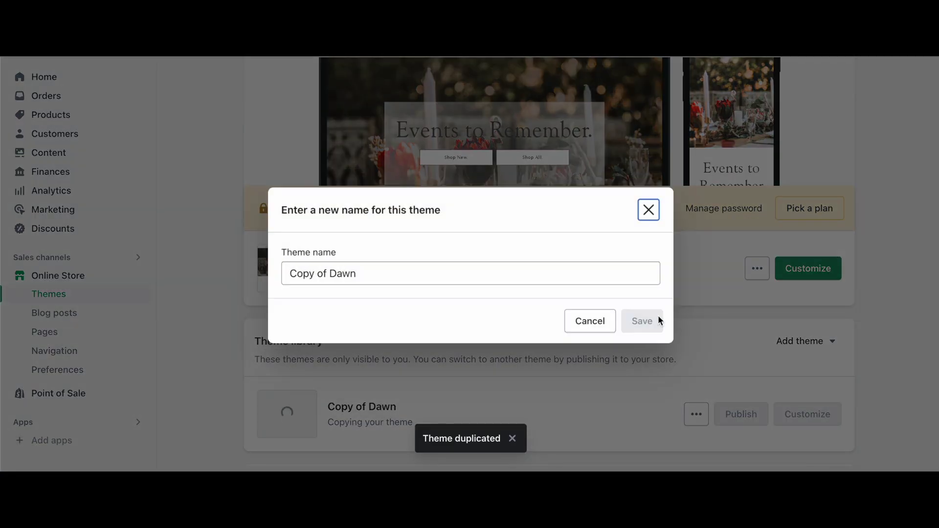
drag(331, 272, 278, 271)
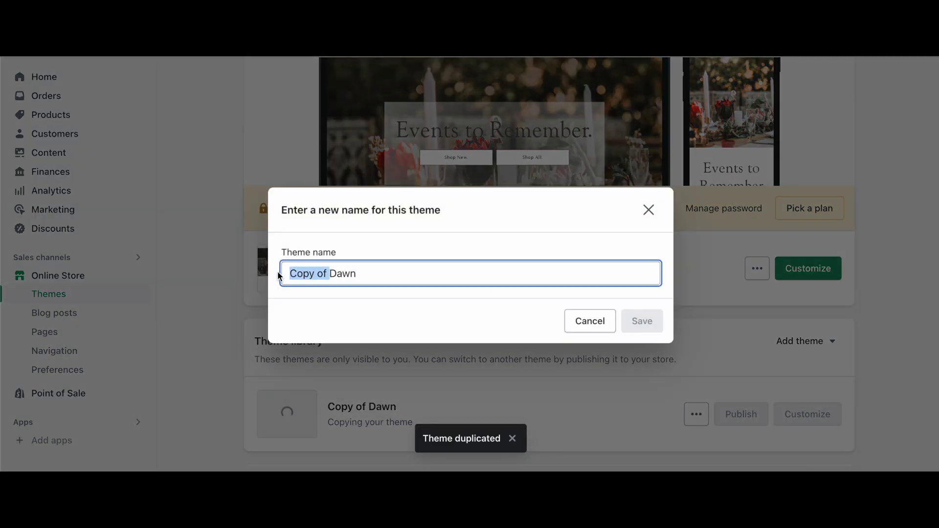
key(BackSpace)
text(wn w)
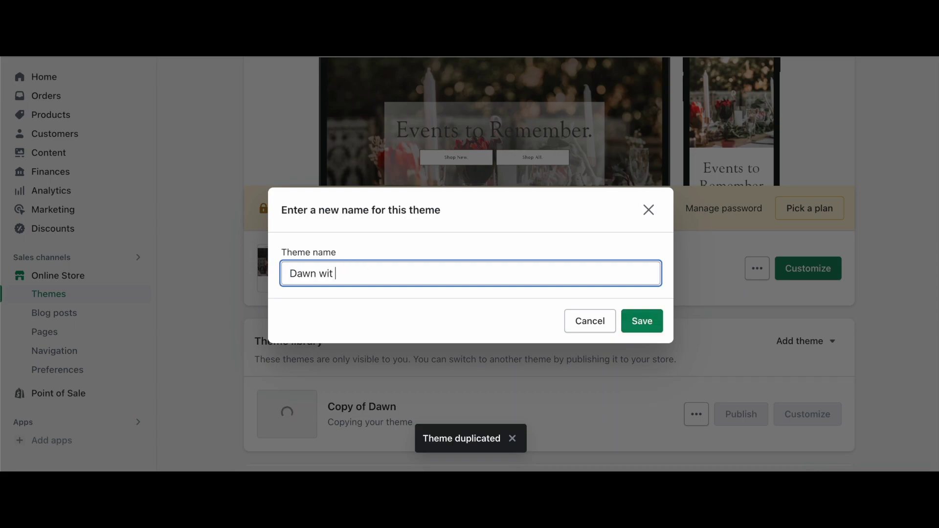
text(ith Booqabl)
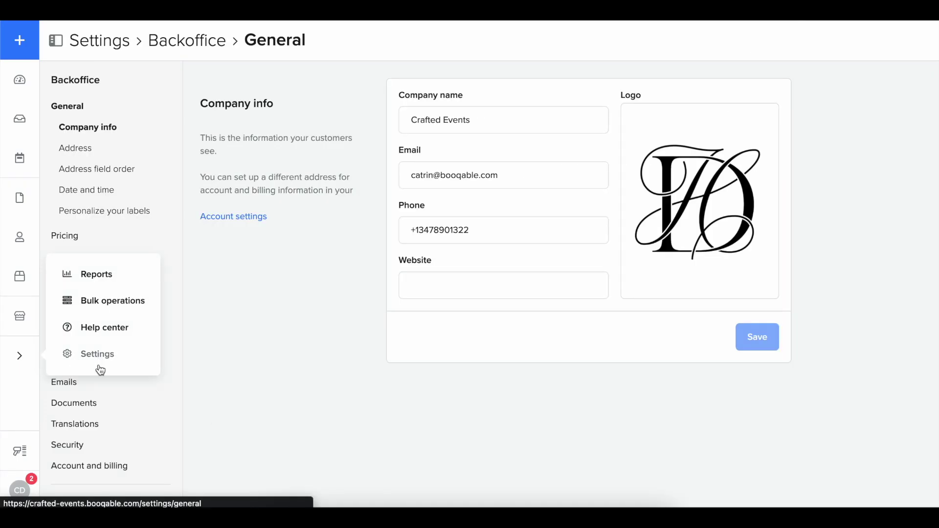
Copy Booqable's JavaScript snippet for other websites from the Website integration settings
scroll(98, 442, down, 3)
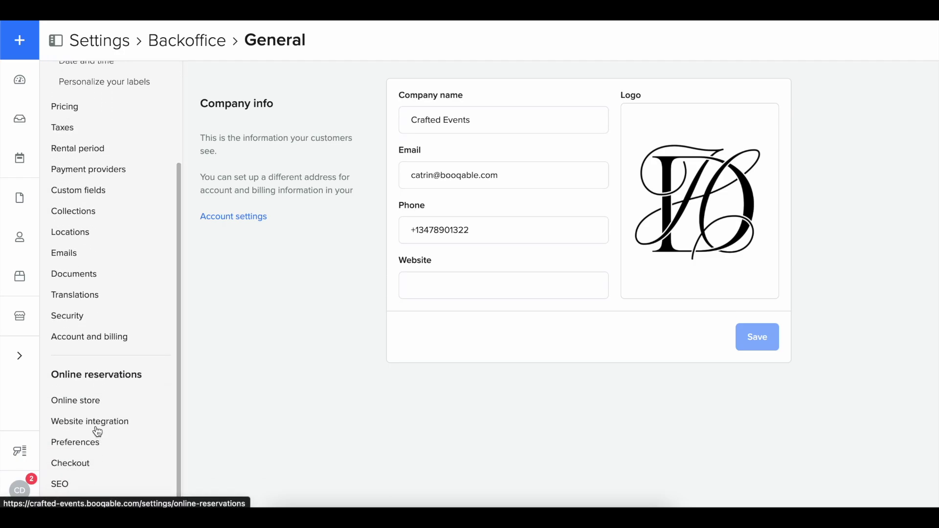
click(81, 423)
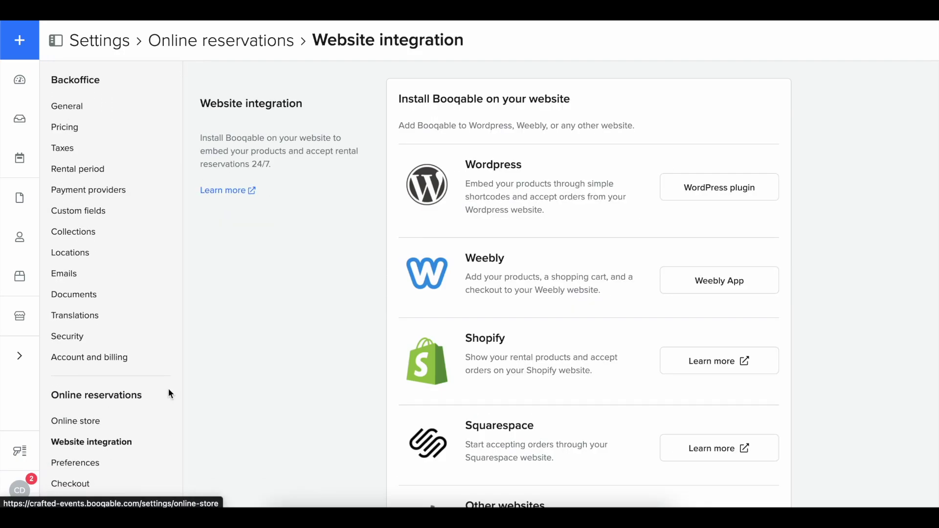
scroll(309, 394, down, 2)
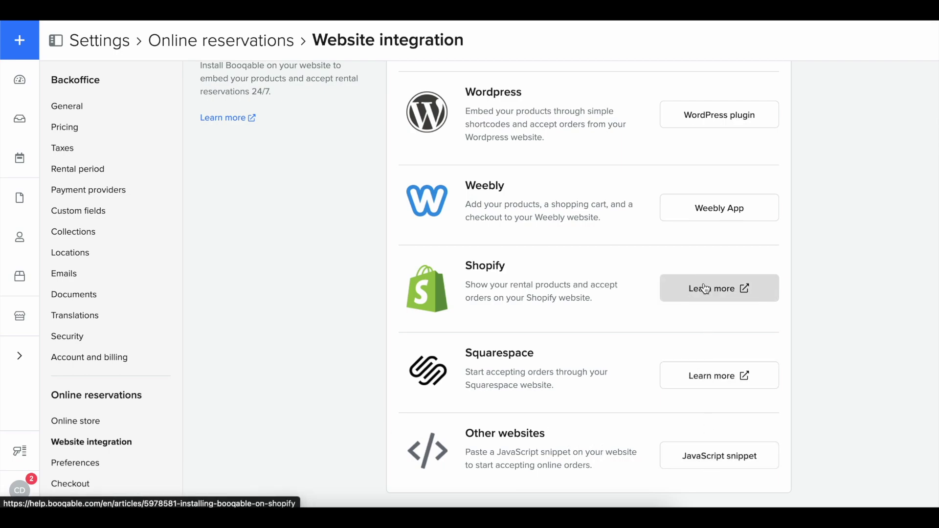
click(721, 455)
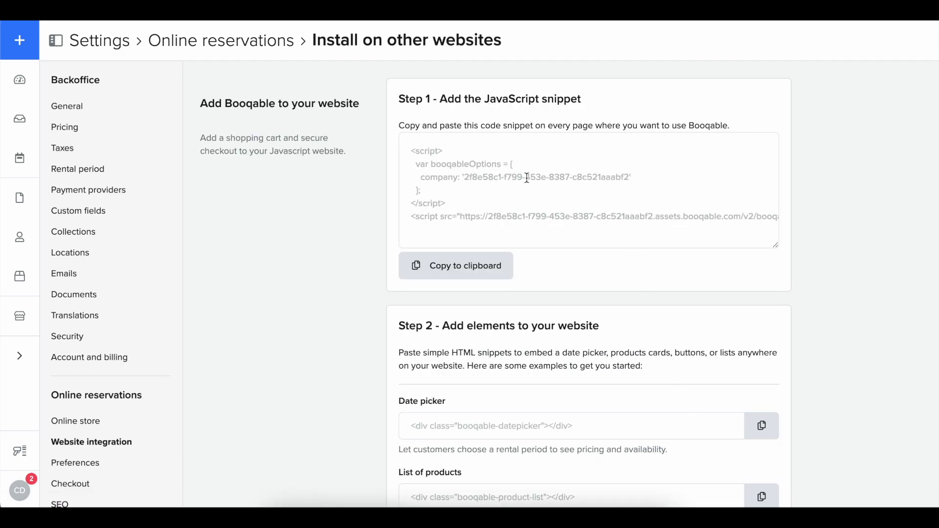
click(474, 271)
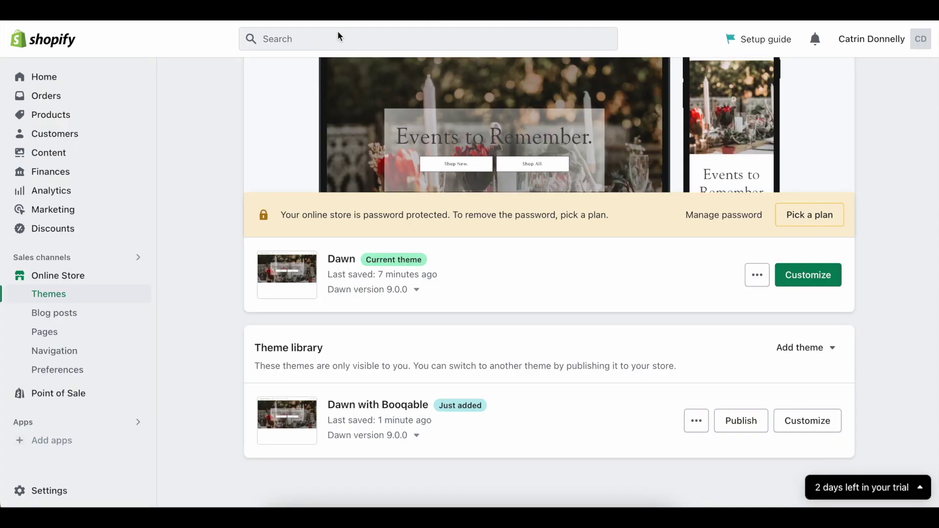
Open the Dawn theme's theme.liquid file in the code editor
scroll(538, 272, up, 3)
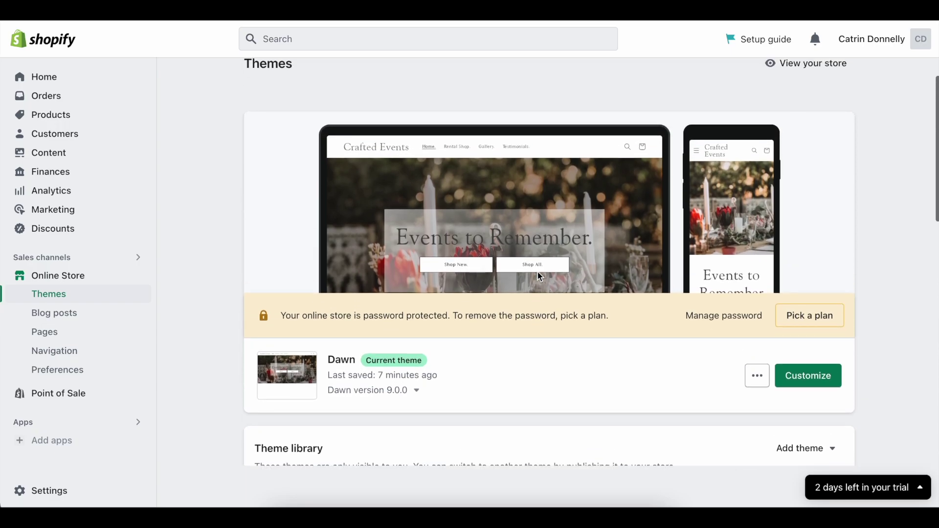
click(757, 414)
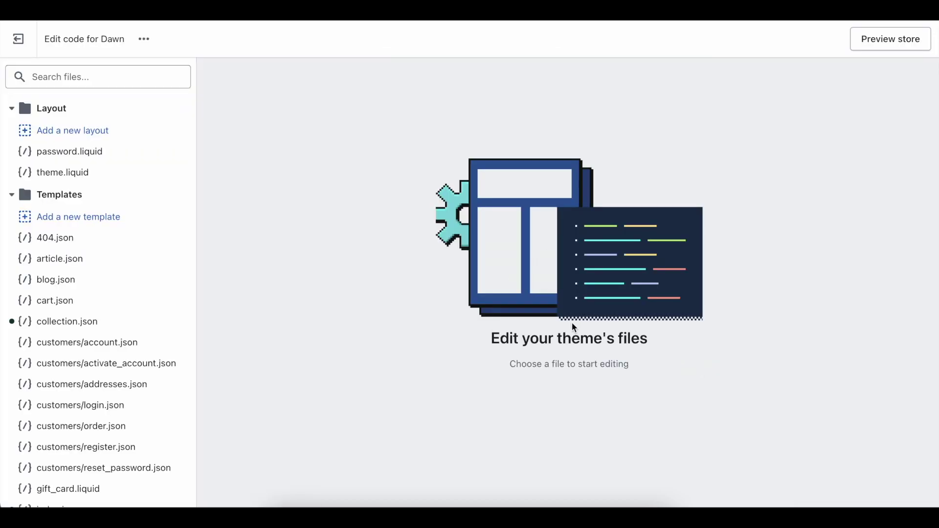
click(88, 177)
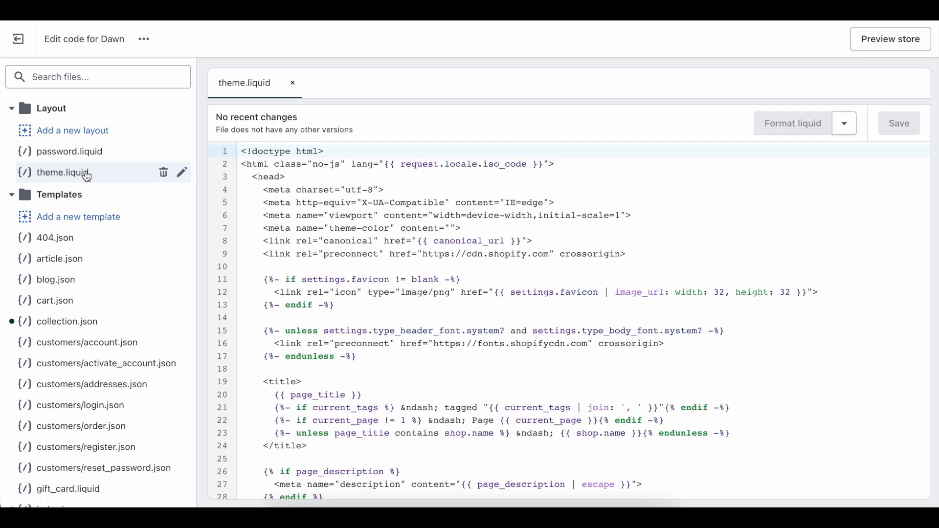
Paste the Booqable script after the closing </script> tag before </head>, and save theme.liquid
scroll(284, 258, down, 20)
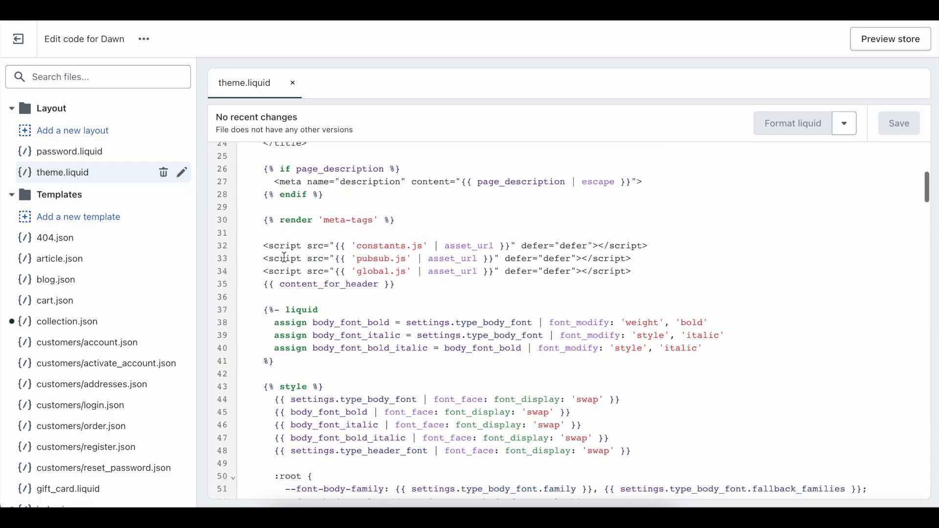
scroll(285, 258, down, 18)
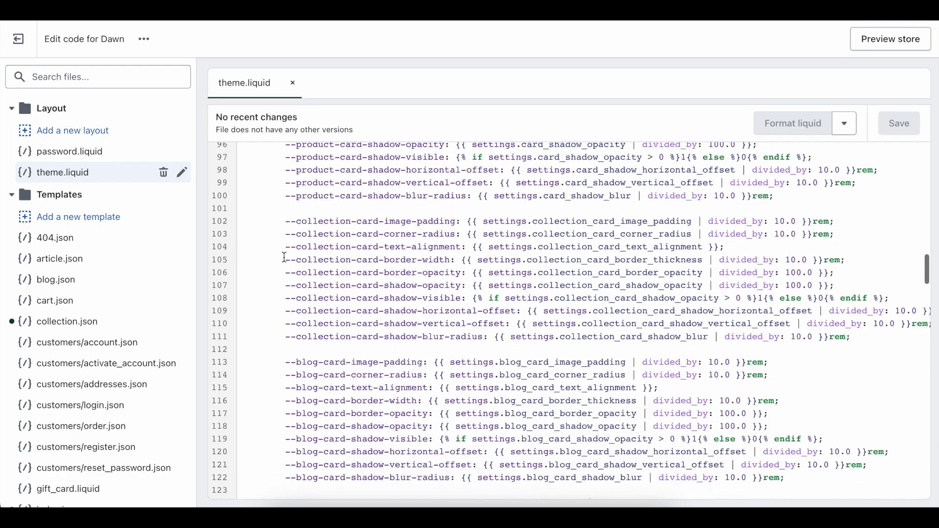
scroll(285, 257, down, 20)
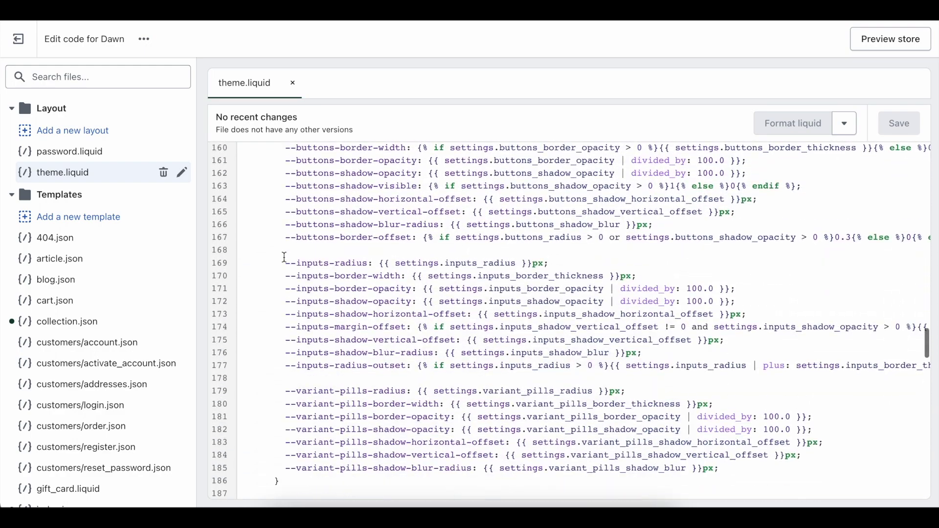
scroll(285, 258, down, 9)
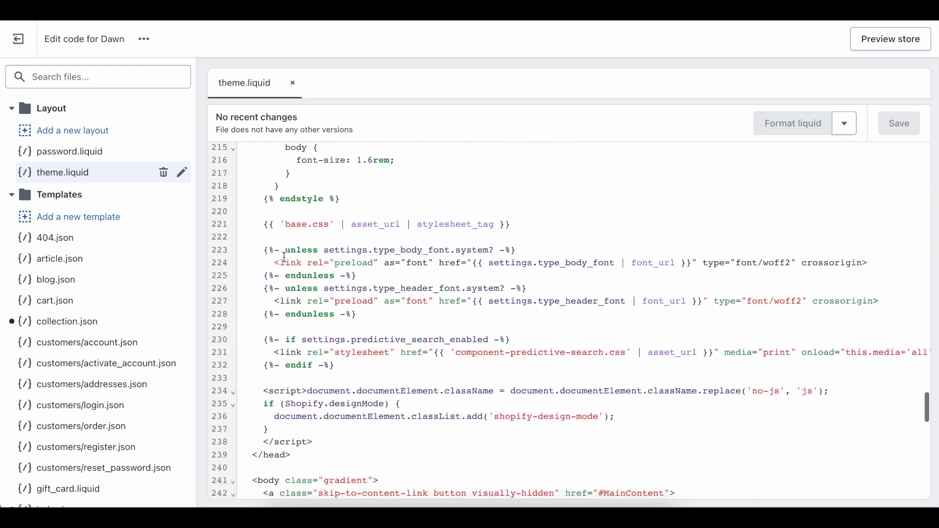
scroll(284, 257, up, 1)
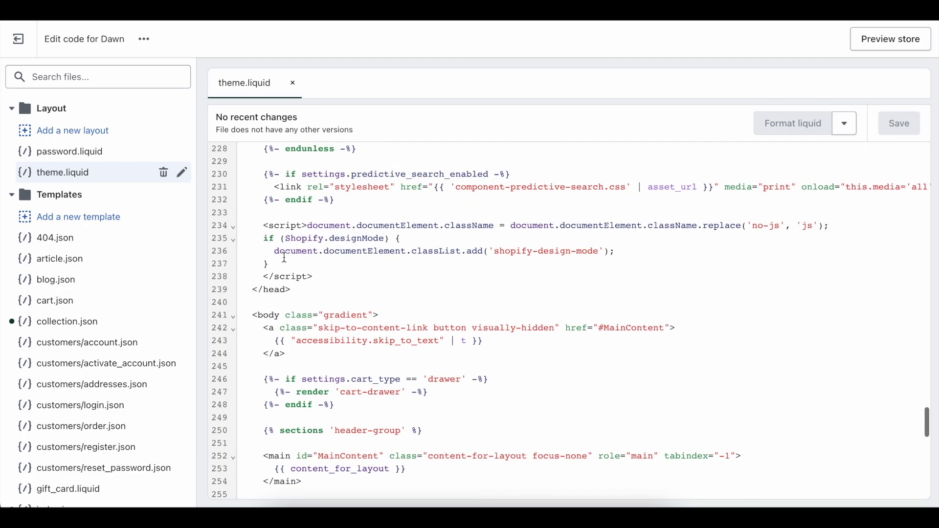
click(252, 290)
click(319, 278)
key(ctrl+v)
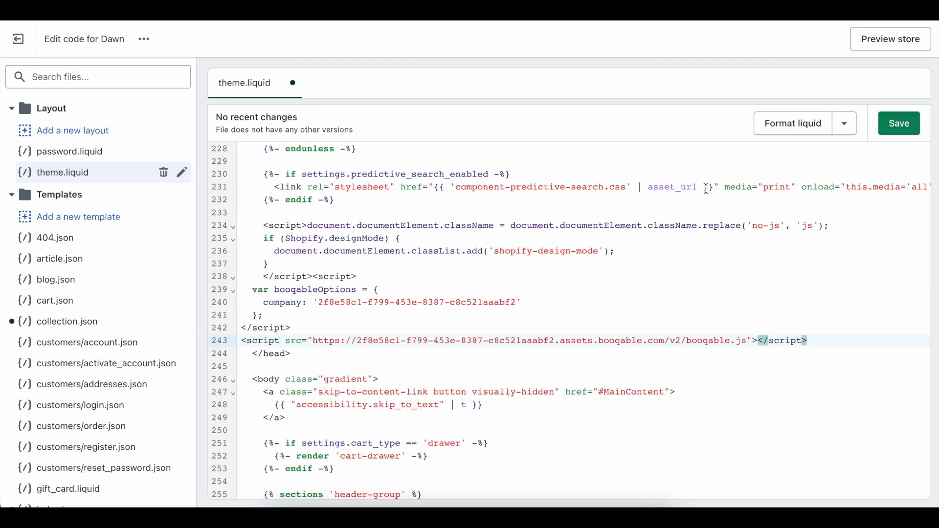
click(912, 131)
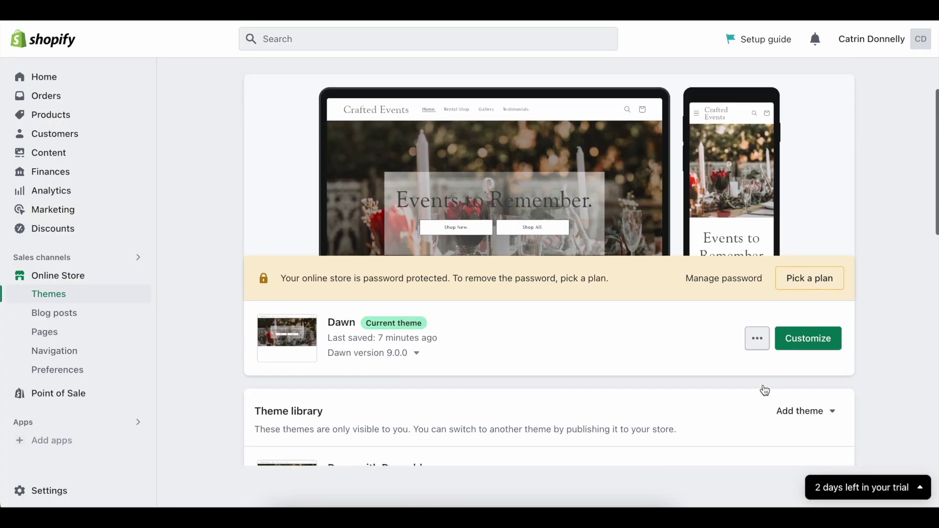
click(812, 341)
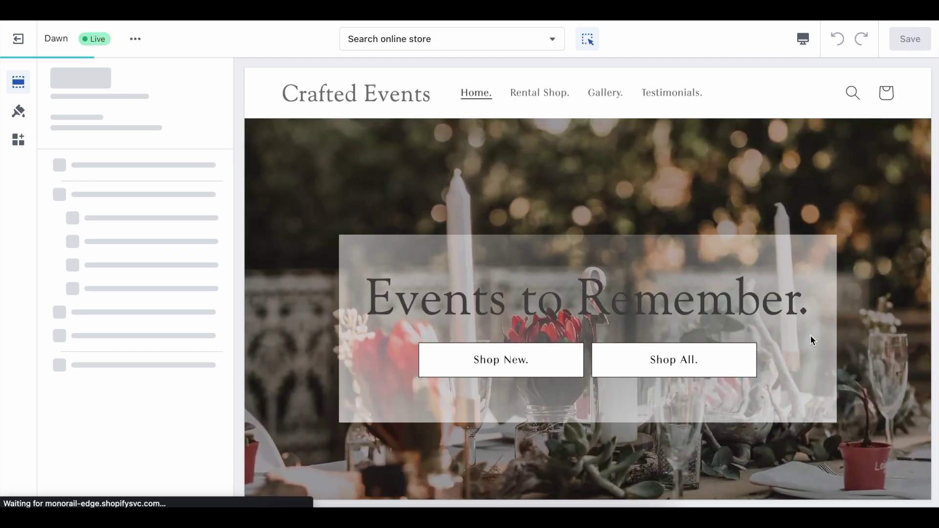
scroll(811, 340, down, 1)
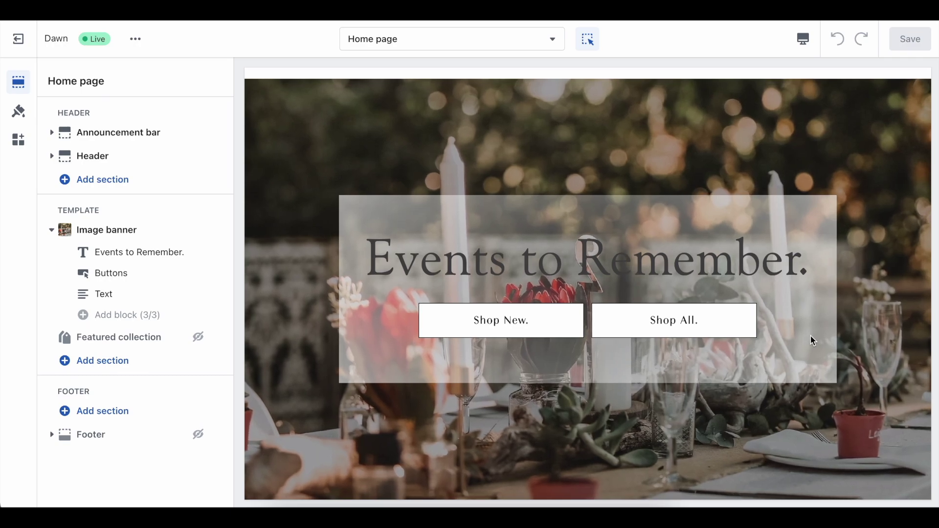
mouse_move(912, 468)
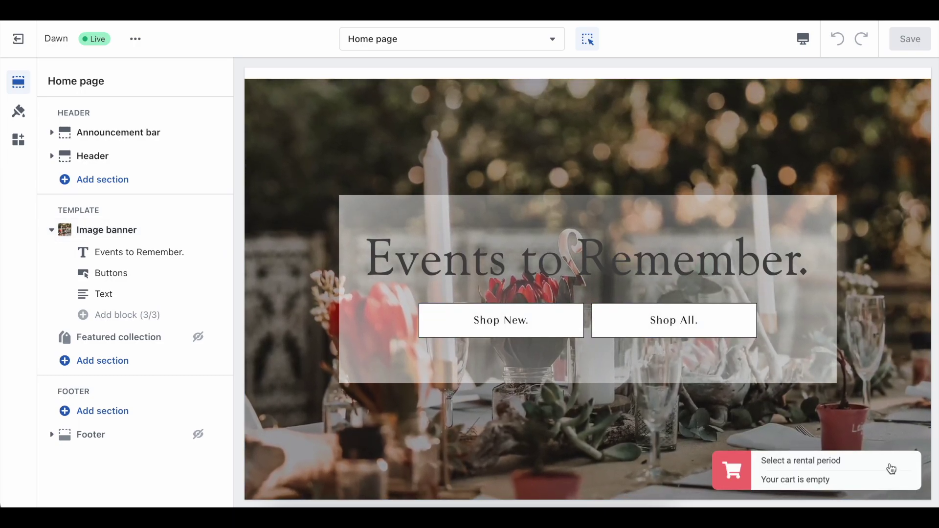
click(891, 468)
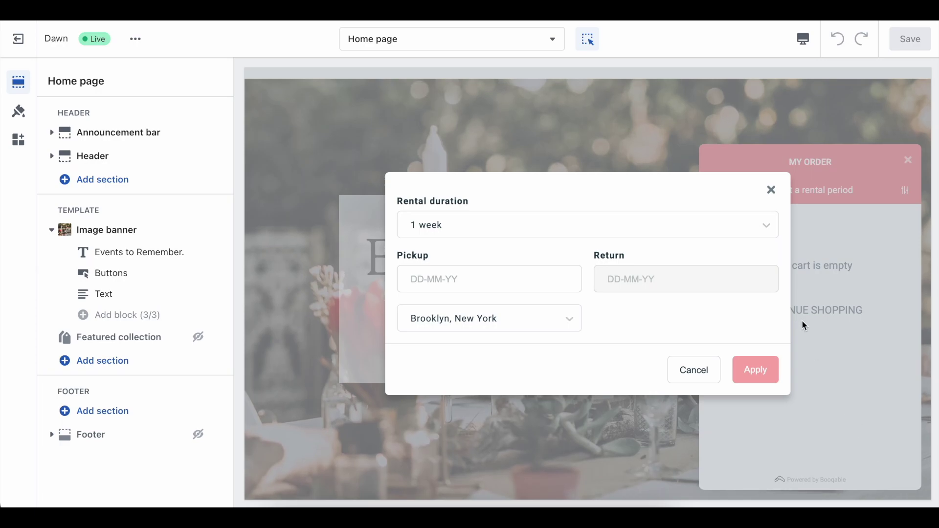
click(770, 192)
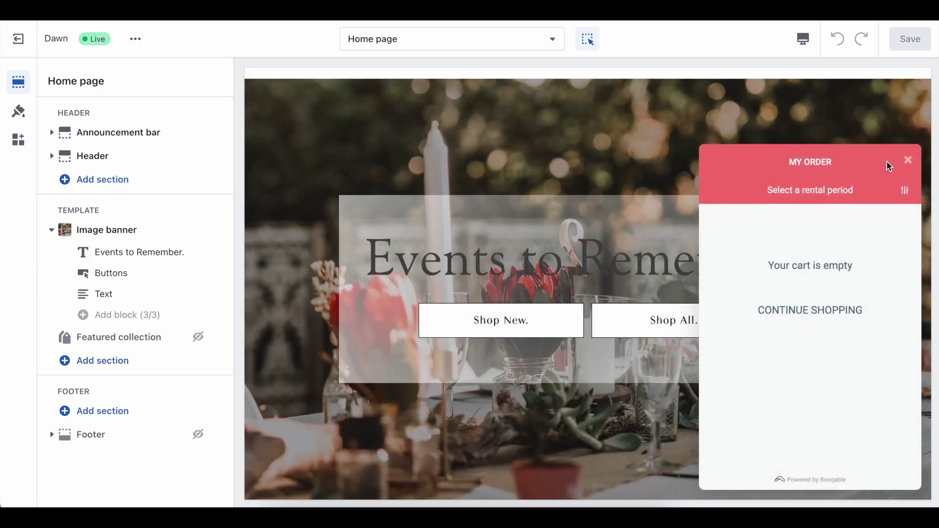
click(909, 161)
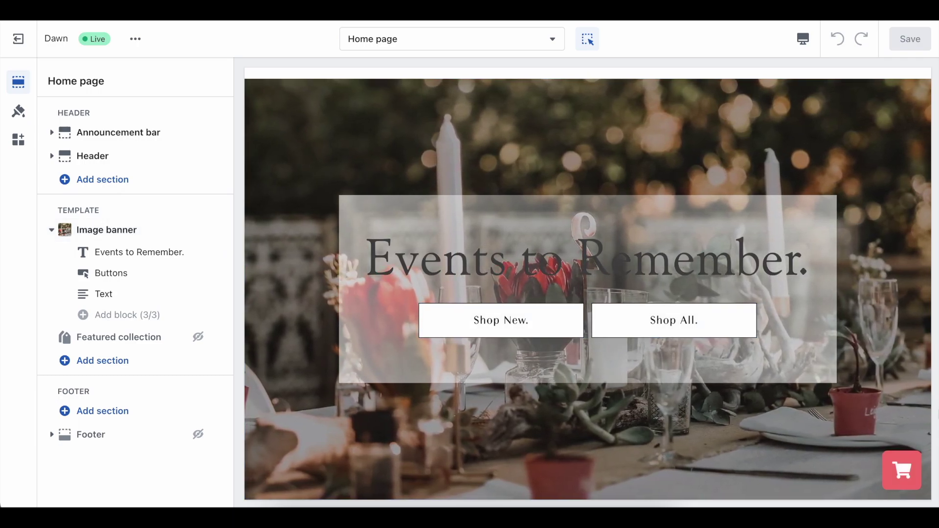
scroll(902, 393, up, 1)
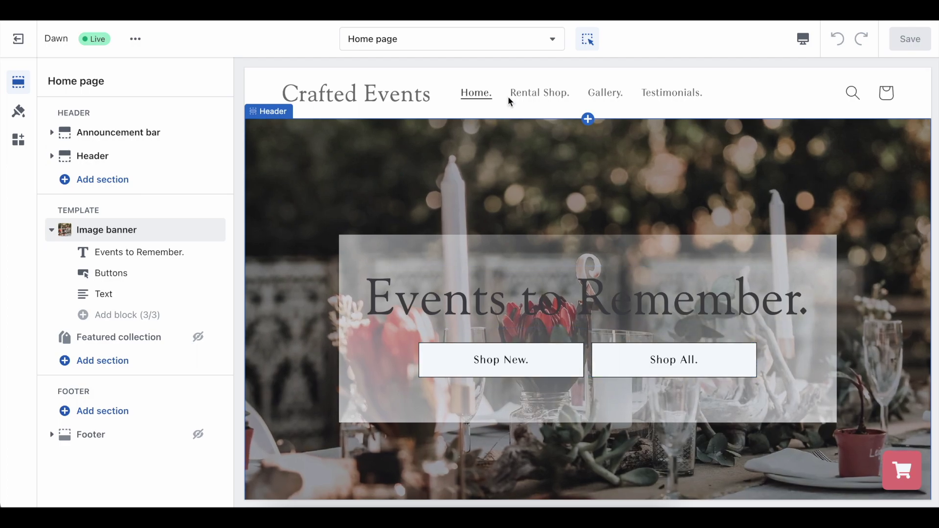
click(537, 94)
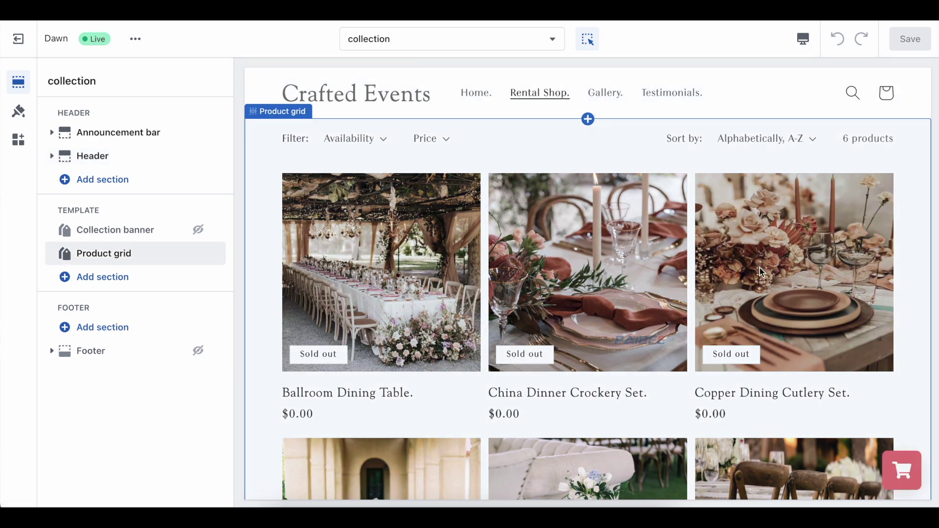
scroll(808, 335, down, 1)
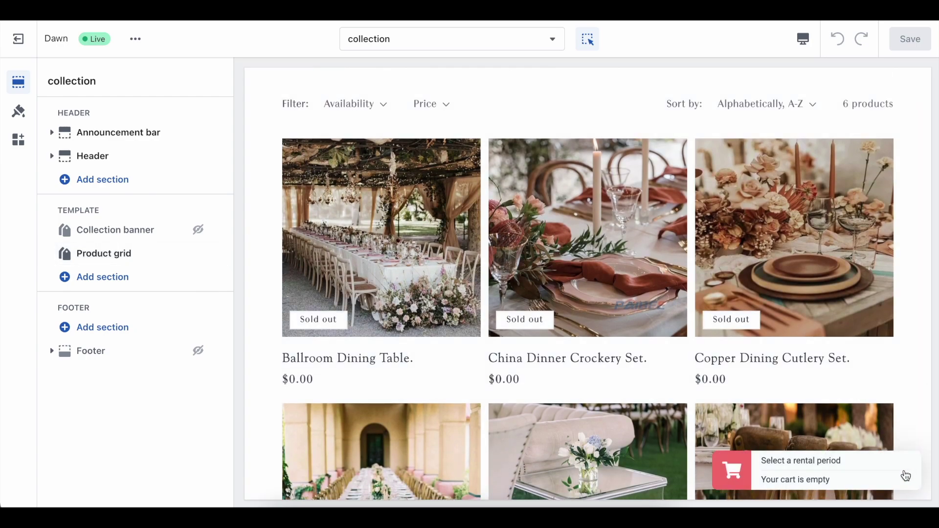
scroll(656, 321, up, 1)
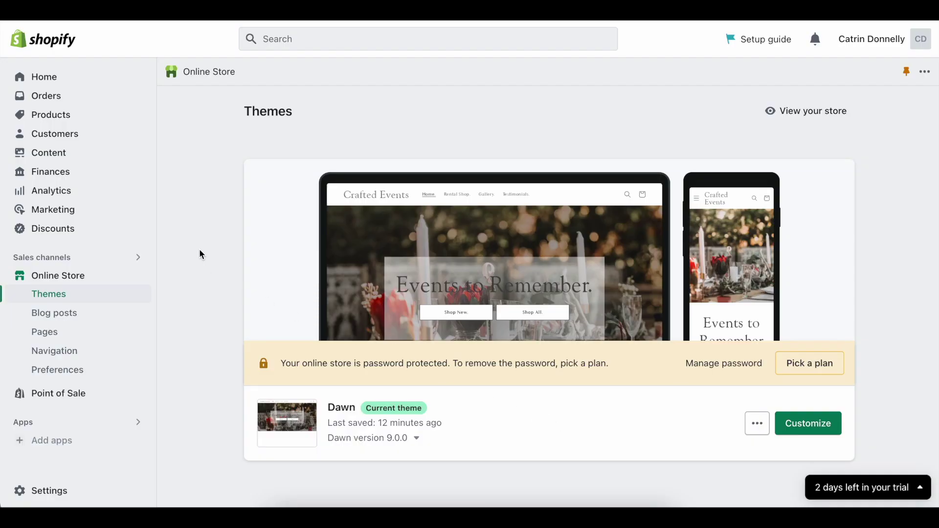
Open the Ballroom Dining Table product from the Products list
click(49, 121)
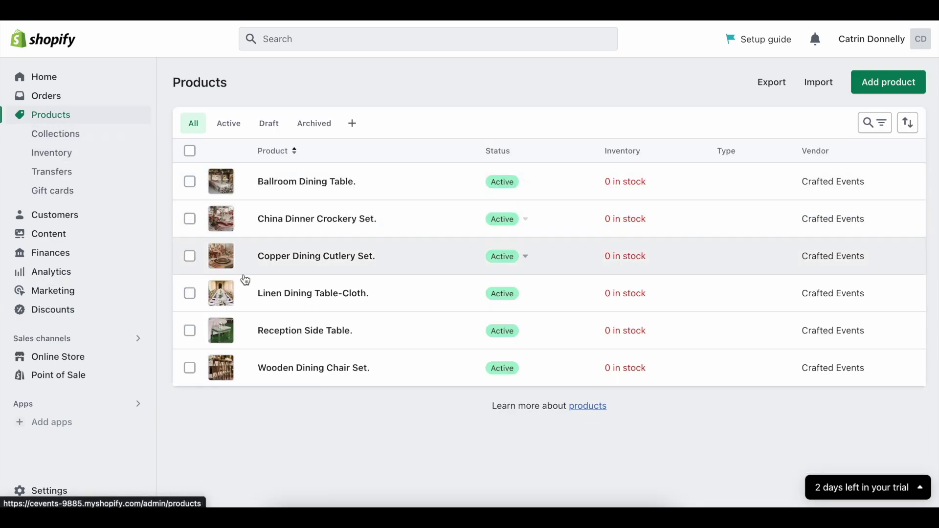
click(292, 184)
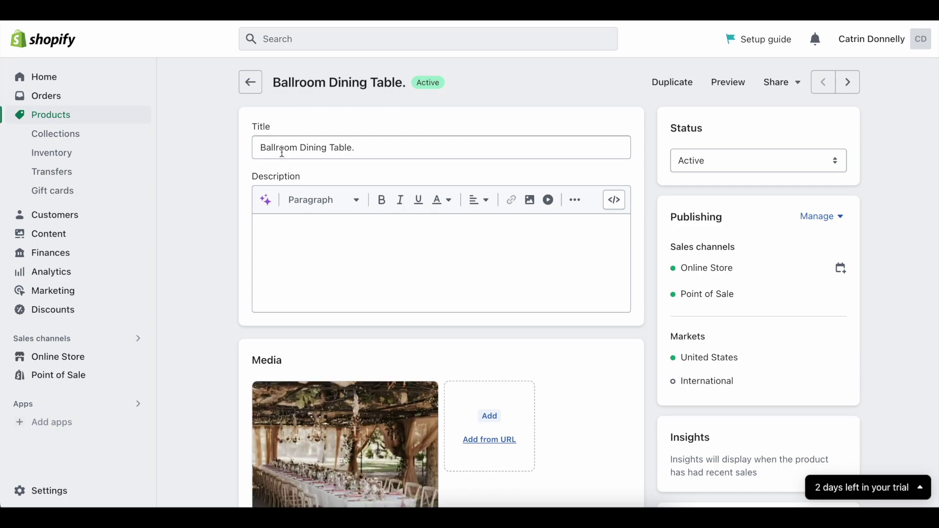
scroll(319, 239, down, 2)
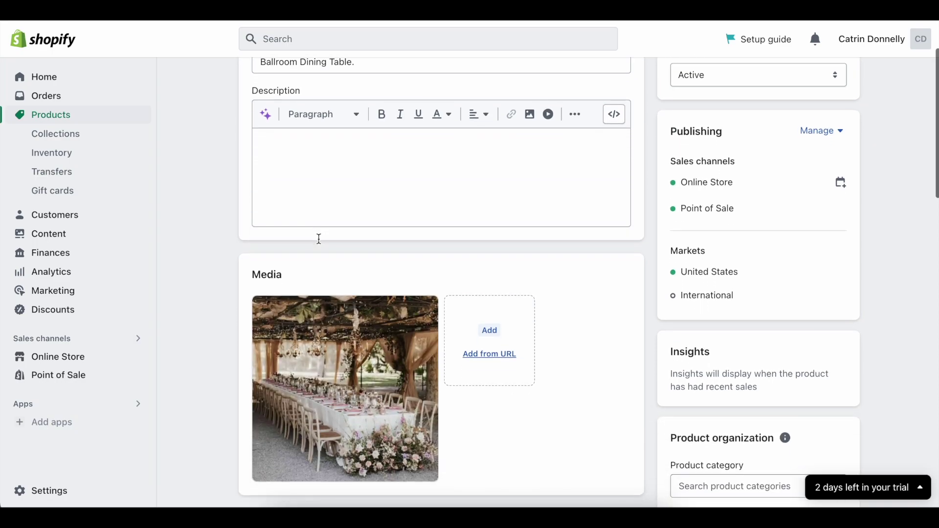
scroll(336, 369, down, 3)
scroll(337, 369, down, 5)
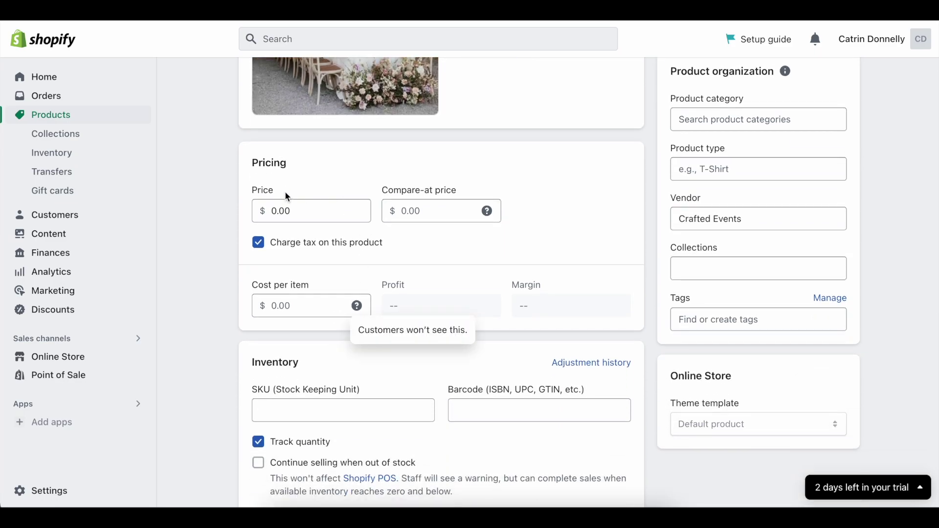
scroll(286, 196, down, 3)
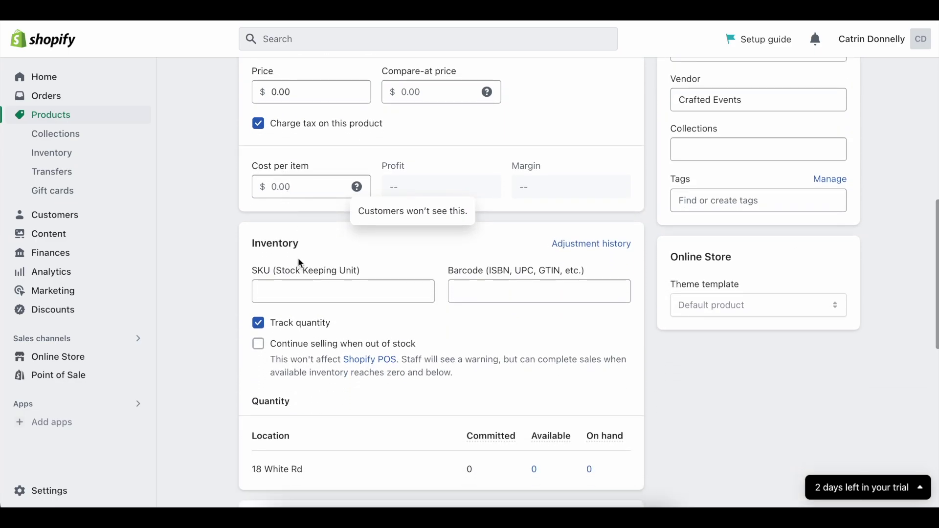
scroll(299, 259, down, 7)
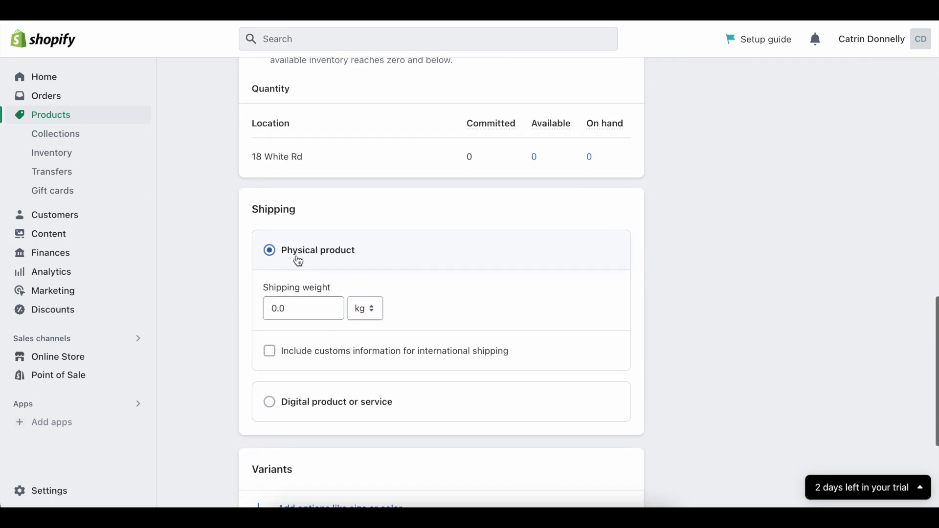
scroll(297, 255, down, 3)
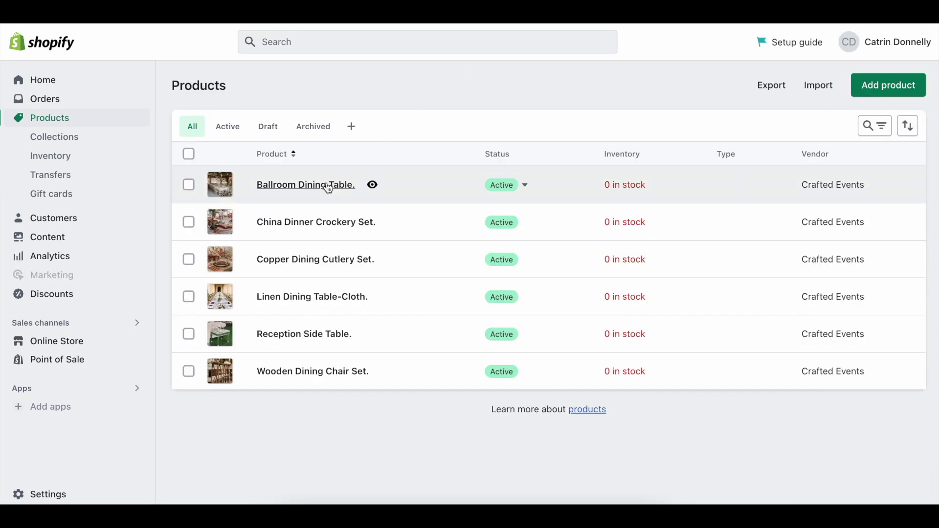
click(328, 186)
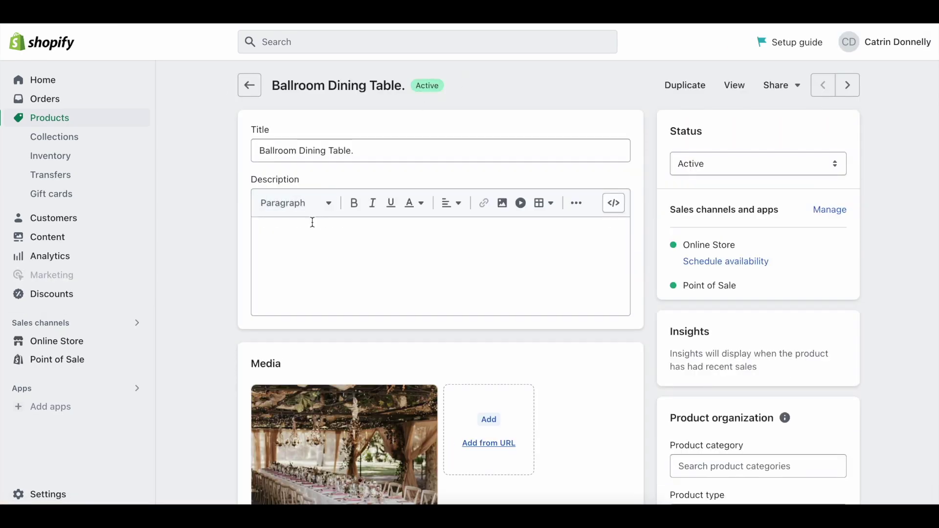
Uncheck Track quantity in the product's Inventory section and save
scroll(312, 223, down, 13)
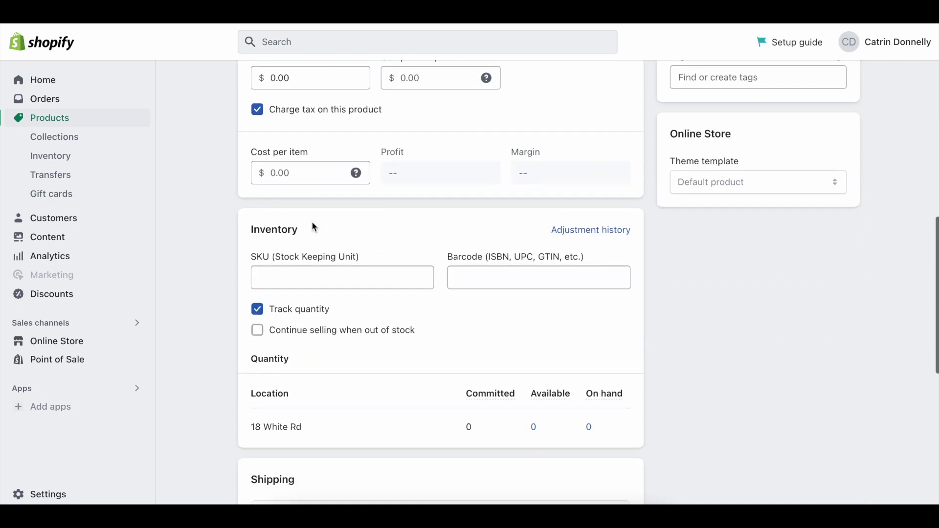
click(260, 253)
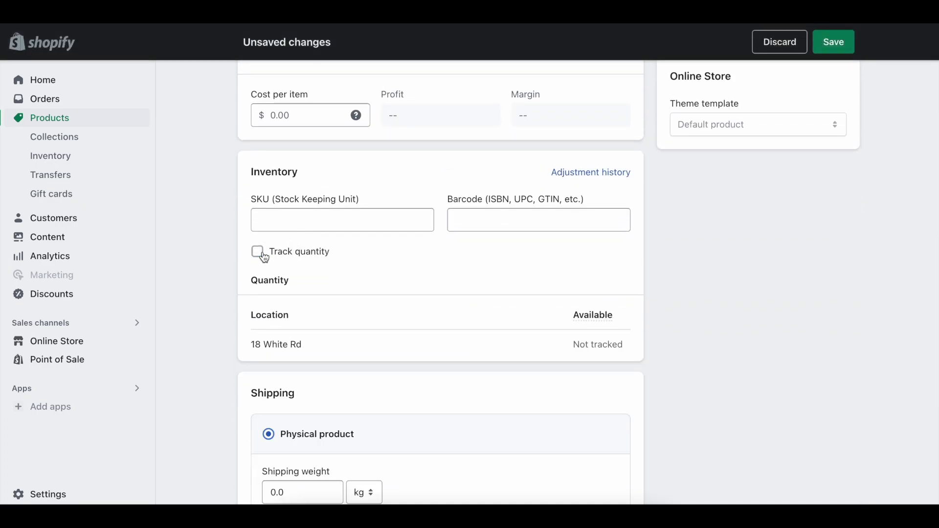
click(833, 42)
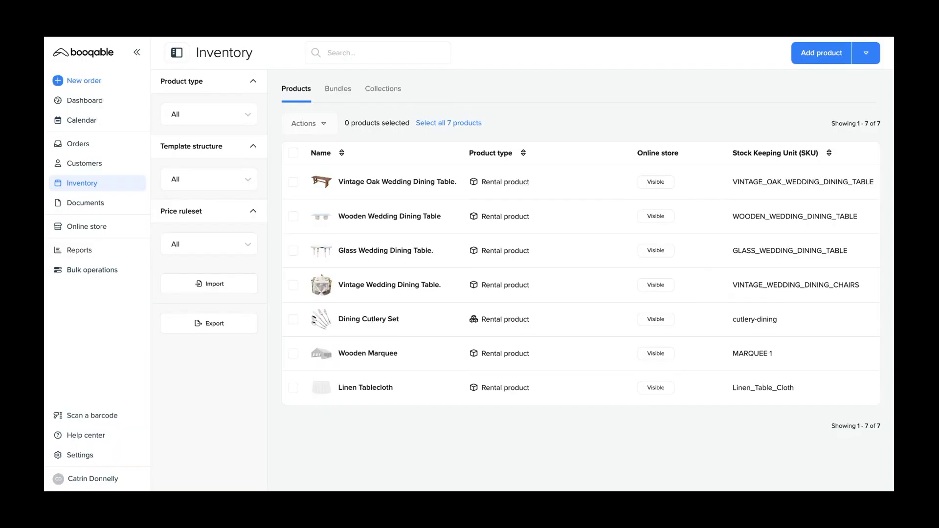
Copy the Vintage Oak Wedding Dining Table's Add to cart button HTML embed code
click(488, 193)
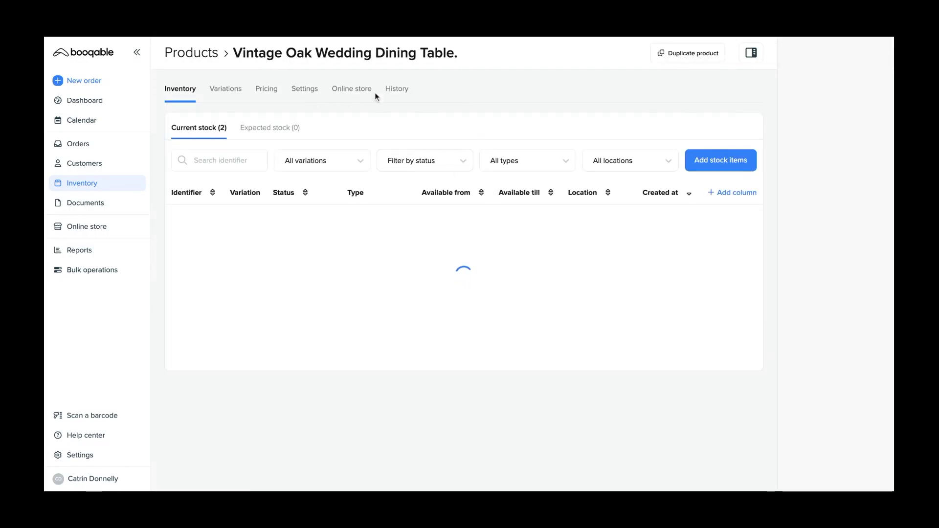
click(354, 93)
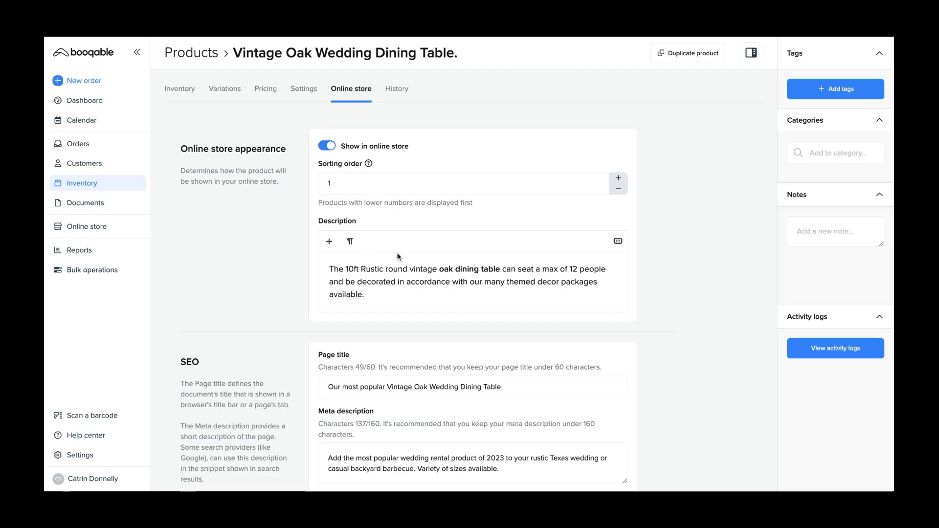
scroll(470, 281, down, 3)
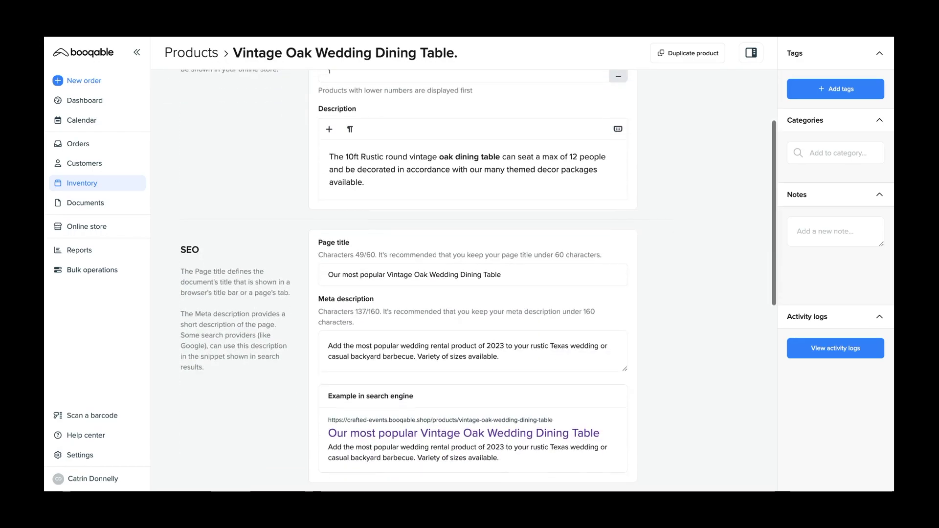
scroll(469, 282, down, 8)
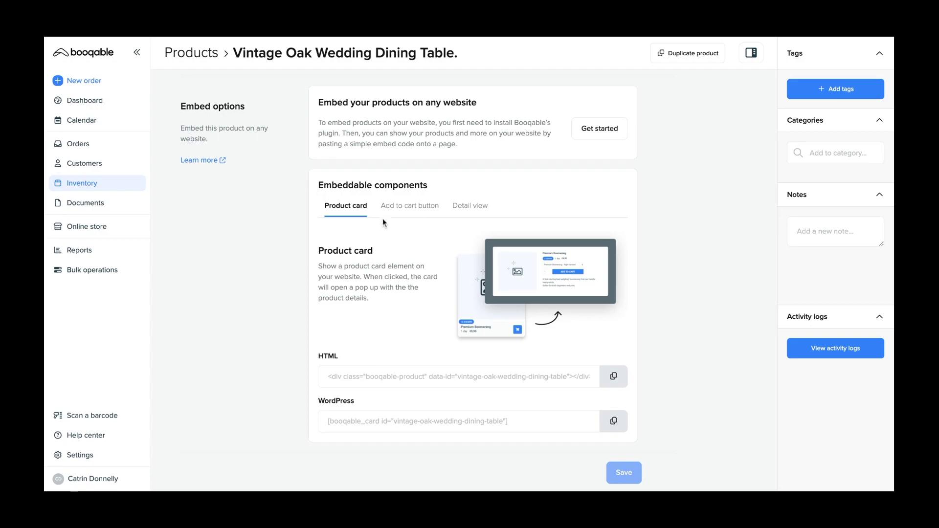
click(405, 215)
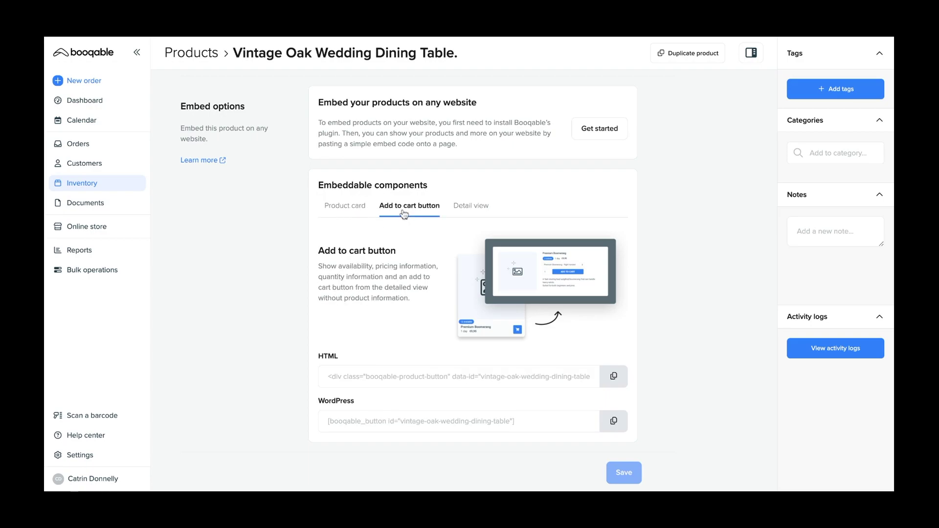
click(614, 377)
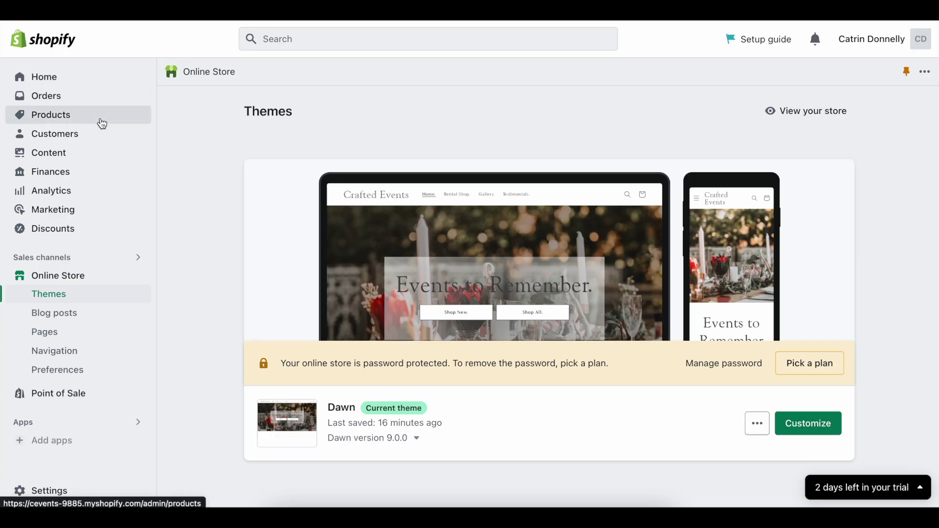
Paste the Booqable embed code into the Linen Dining Table-Cloth's HTML description and save
click(102, 123)
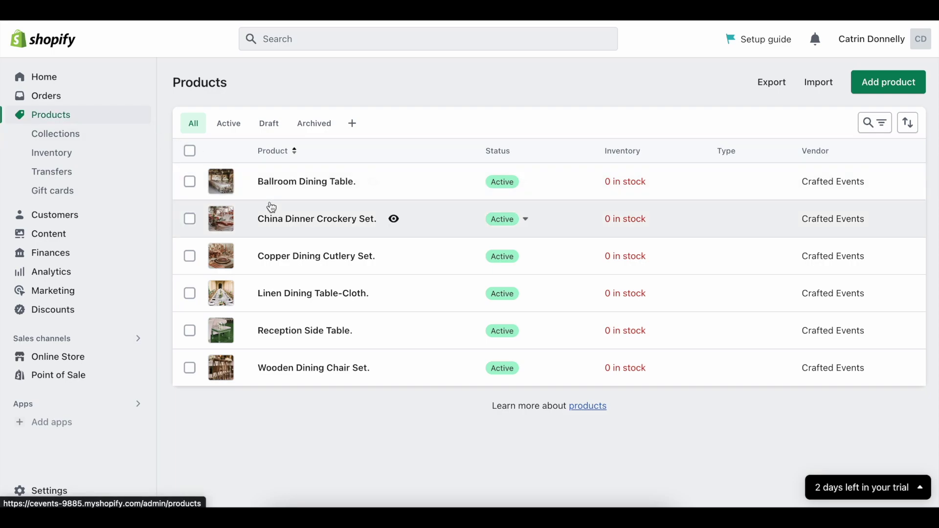
click(288, 303)
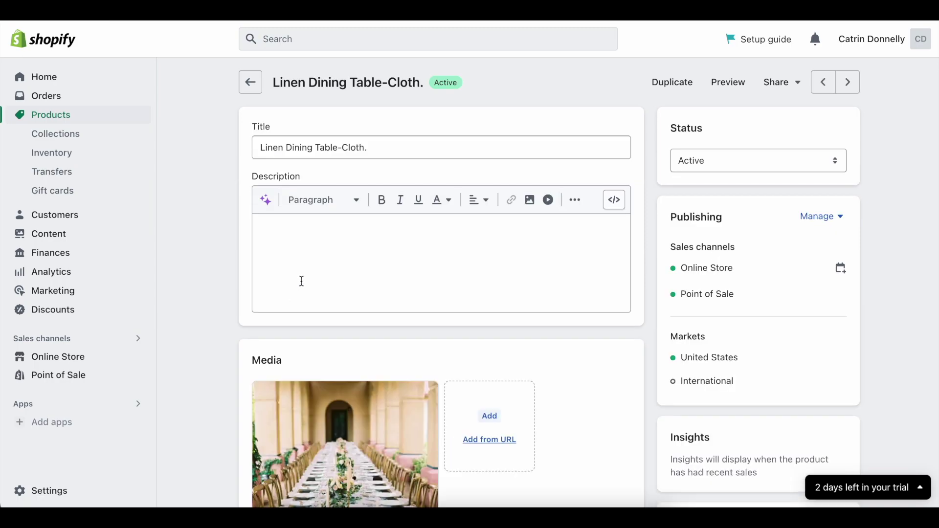
click(615, 198)
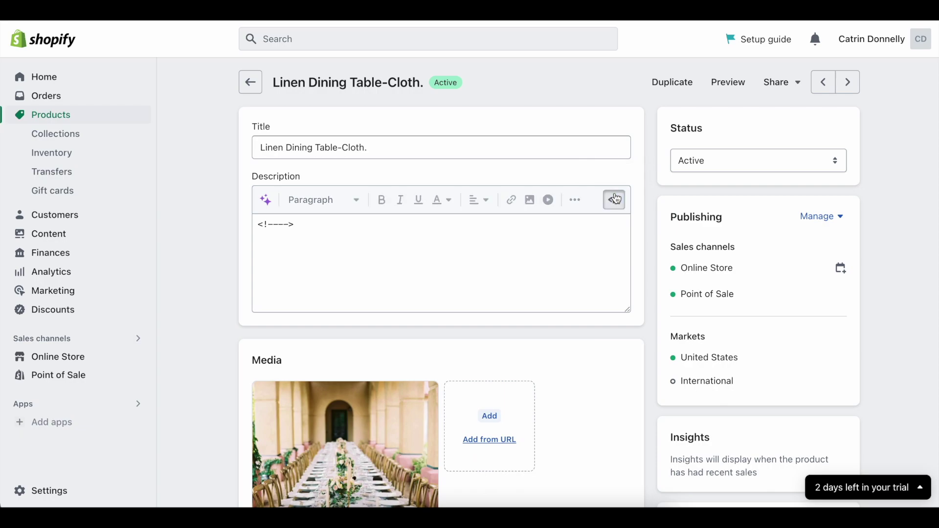
click(464, 224)
key(ctrl+v)
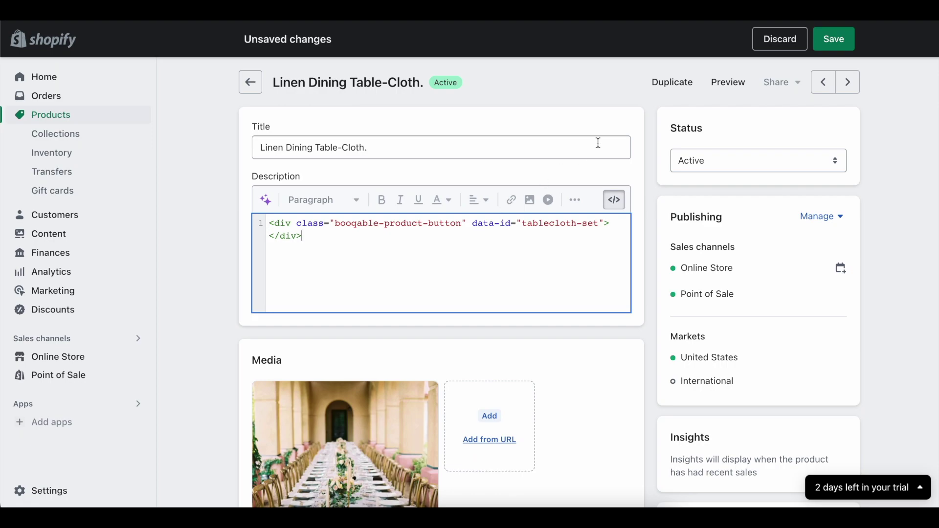
click(819, 41)
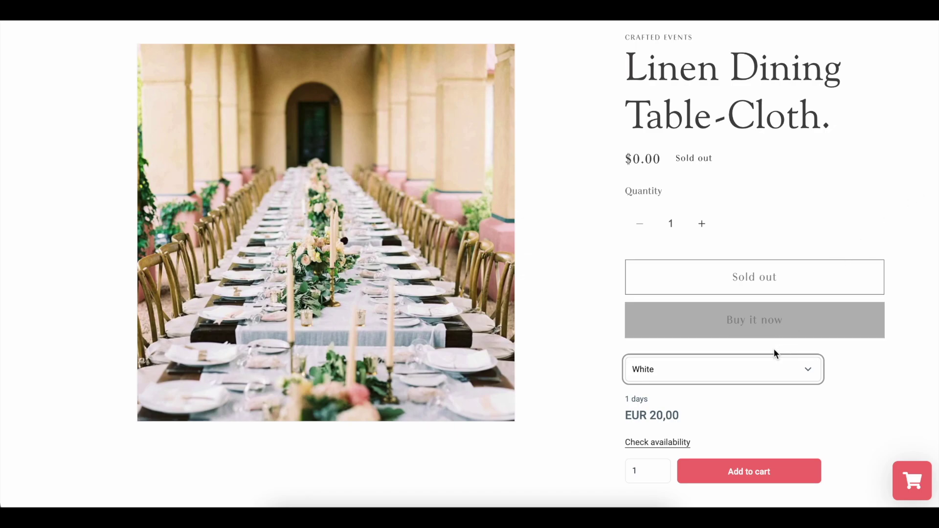
Keep White as the tablecloth's colour on the storefront page
click(768, 369)
click(769, 375)
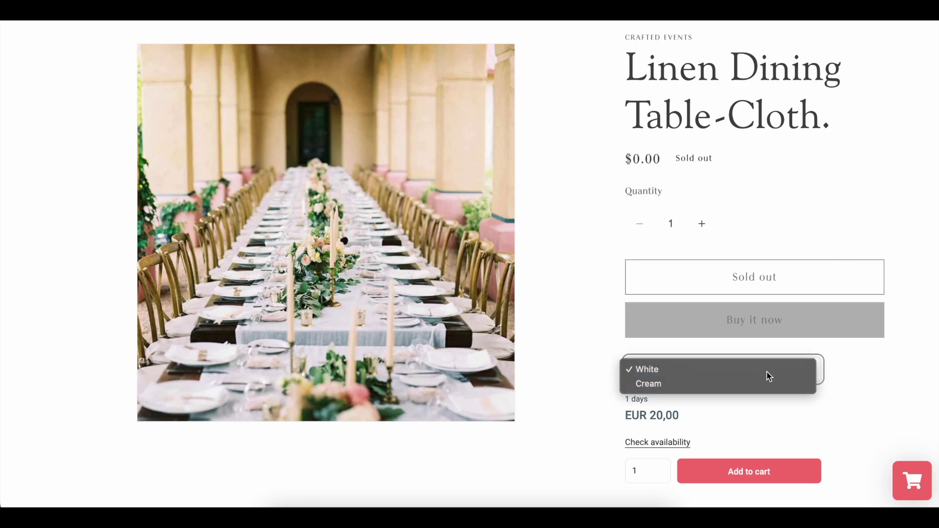
drag(625, 402, 677, 411)
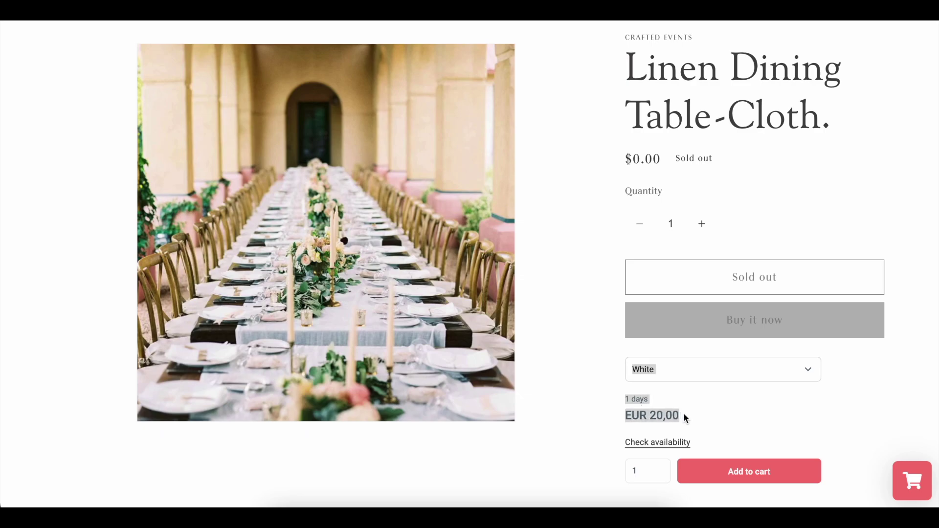
Check rental availability for April 23, then add two tablecloths to the cart
click(673, 442)
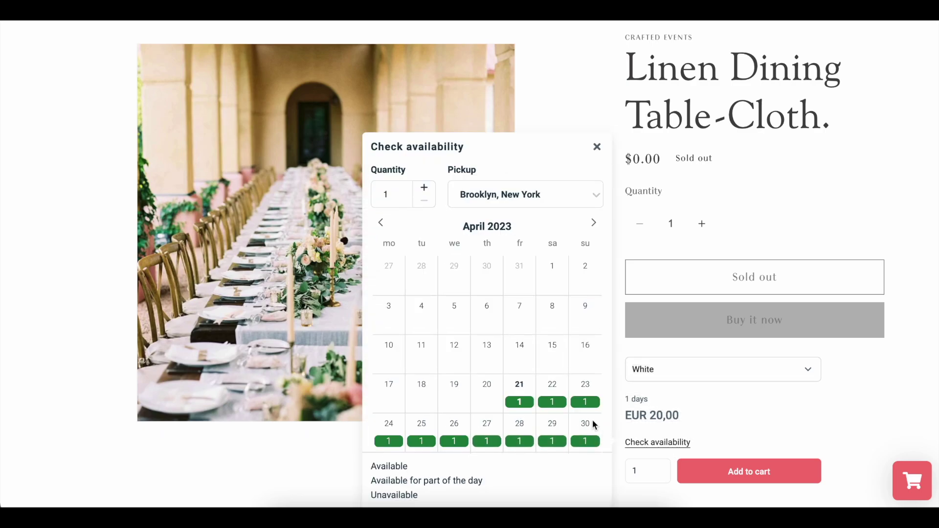
click(578, 401)
scroll(516, 404, down, 3)
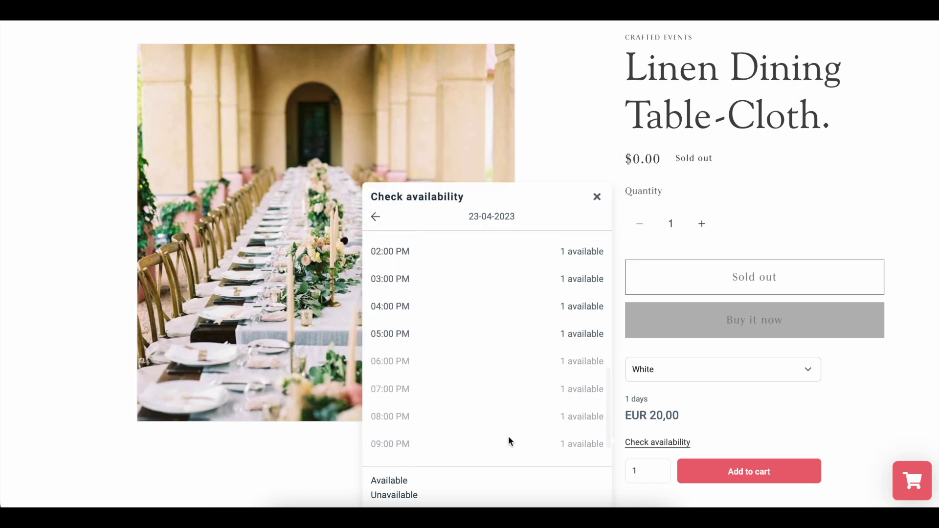
scroll(503, 411, down, 1)
scroll(503, 412, up, 3)
scroll(505, 413, up, 2)
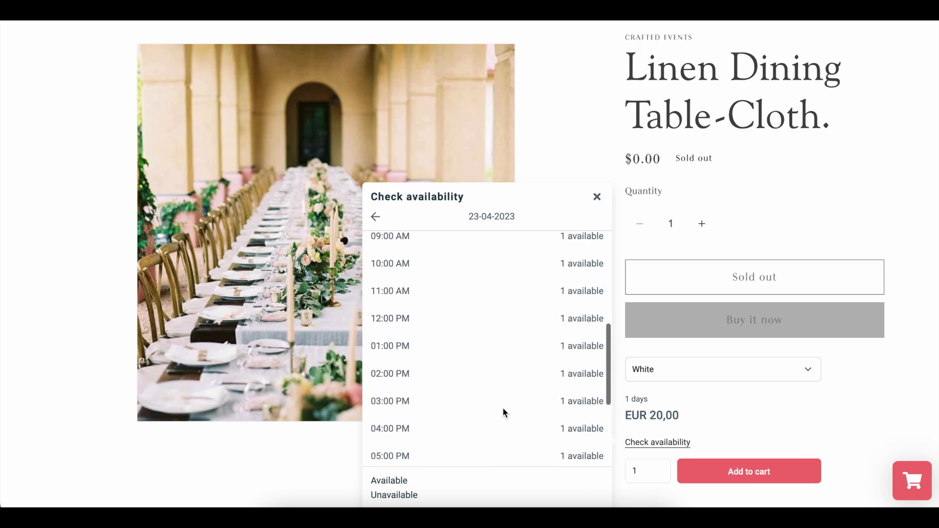
click(596, 197)
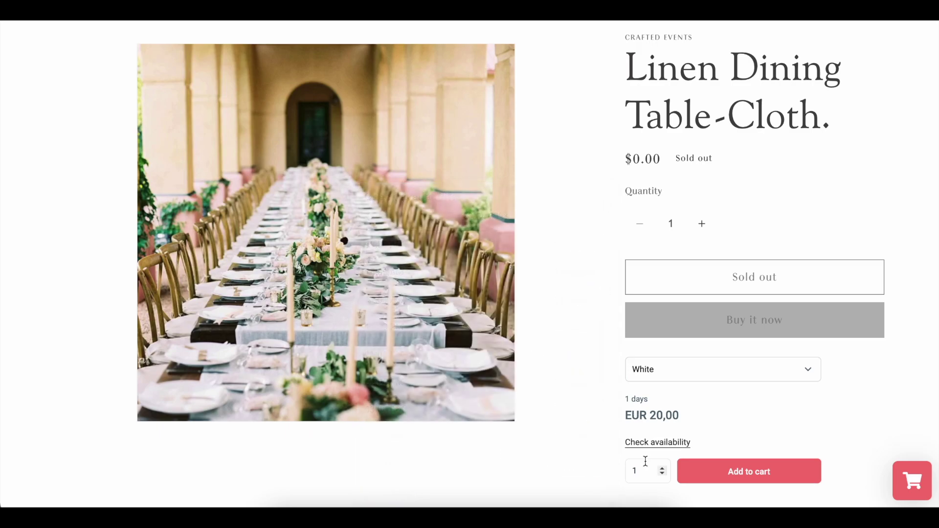
click(662, 468)
click(707, 474)
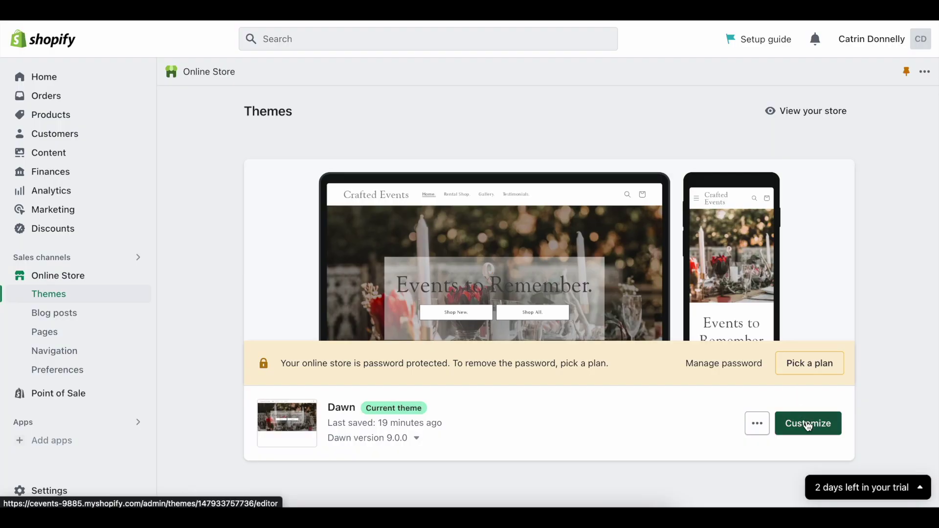
Customize Dawn and search 'Linen' to preview the Linen Dining Table-Cloth product page
click(808, 425)
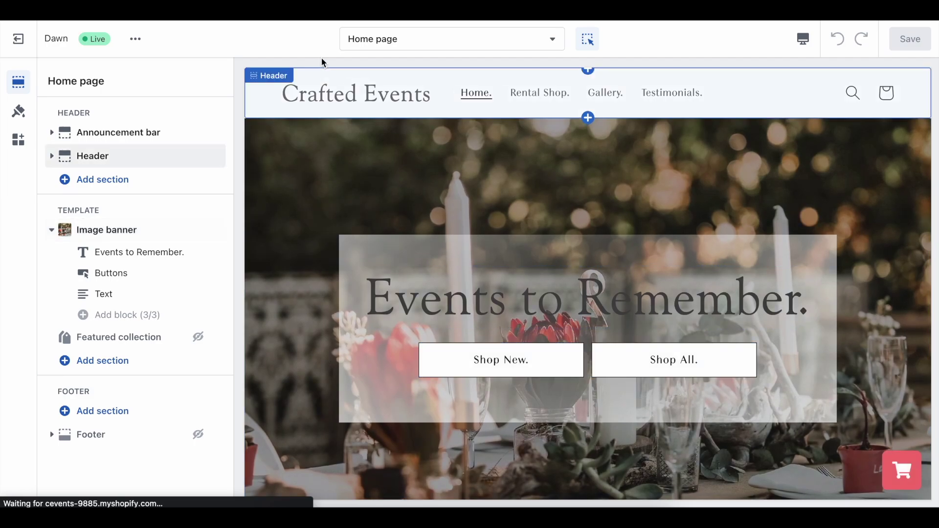
click(366, 41)
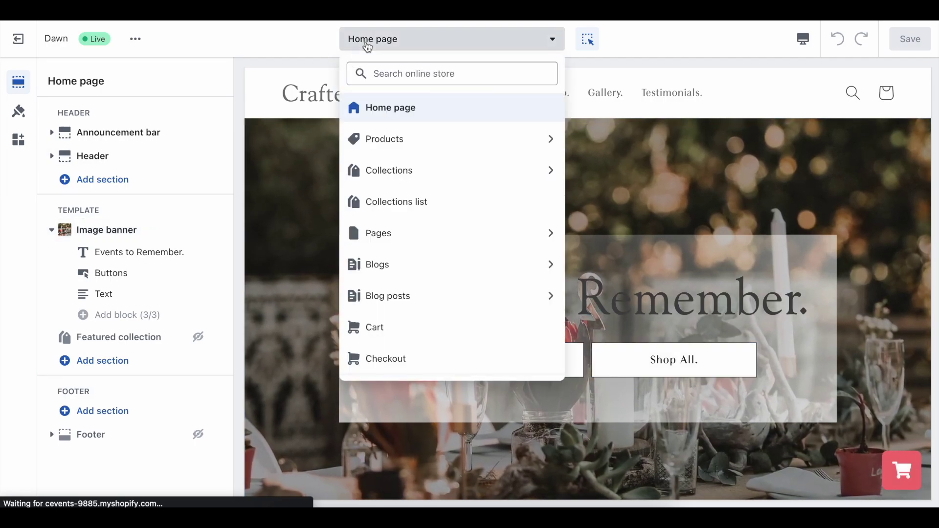
click(376, 76)
text(Linen)
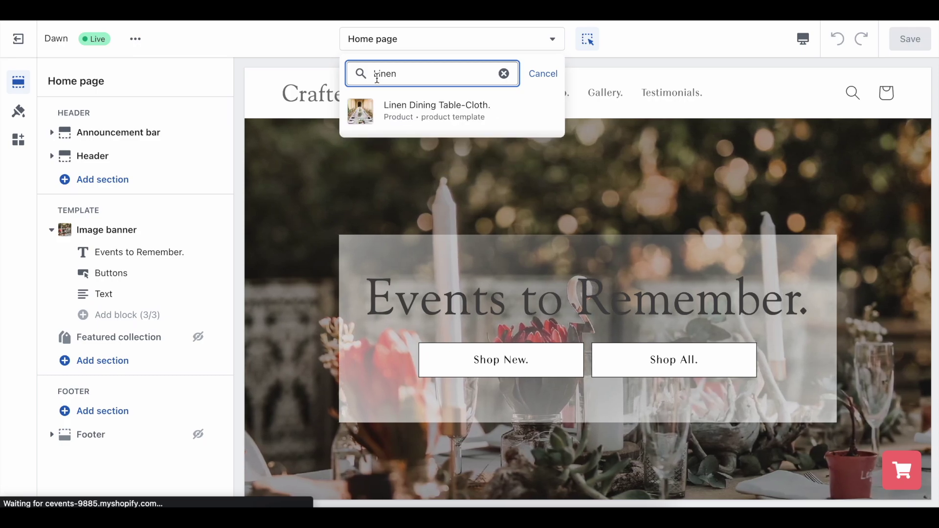
click(404, 110)
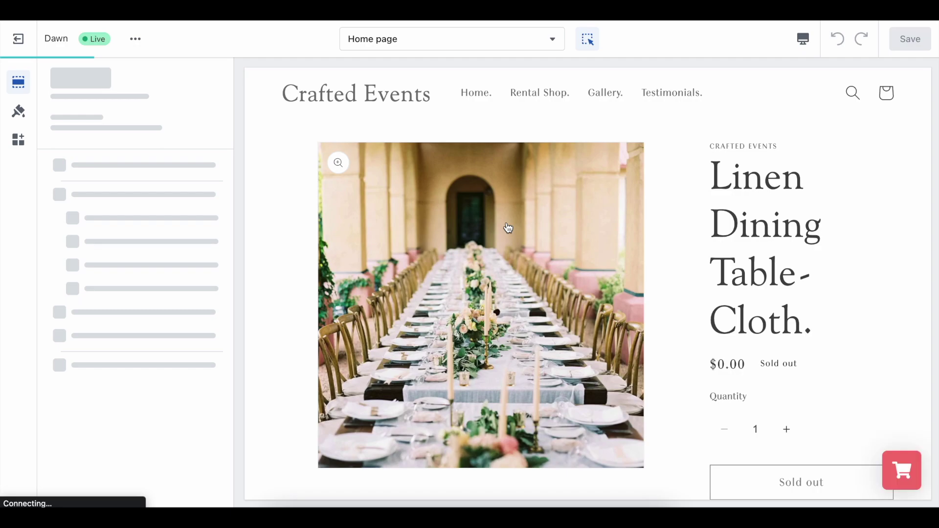
scroll(736, 289, down, 2)
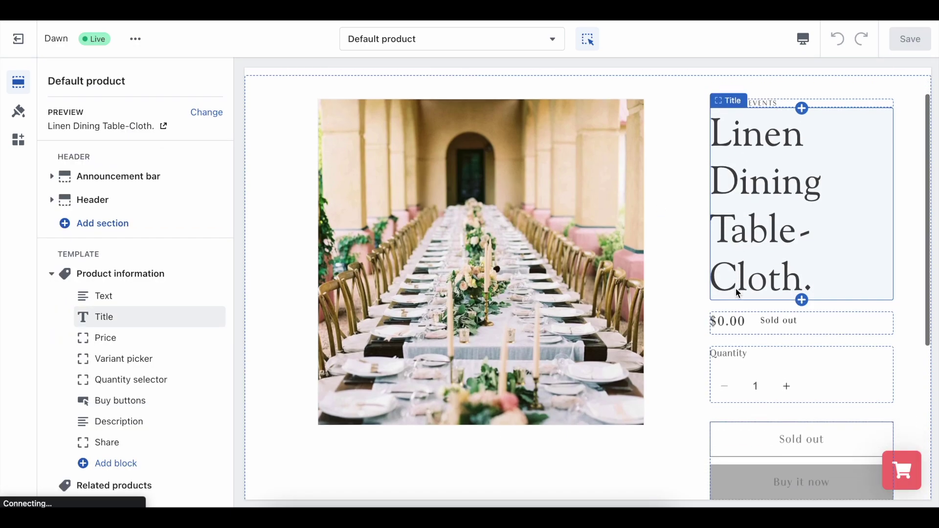
scroll(739, 292, down, 2)
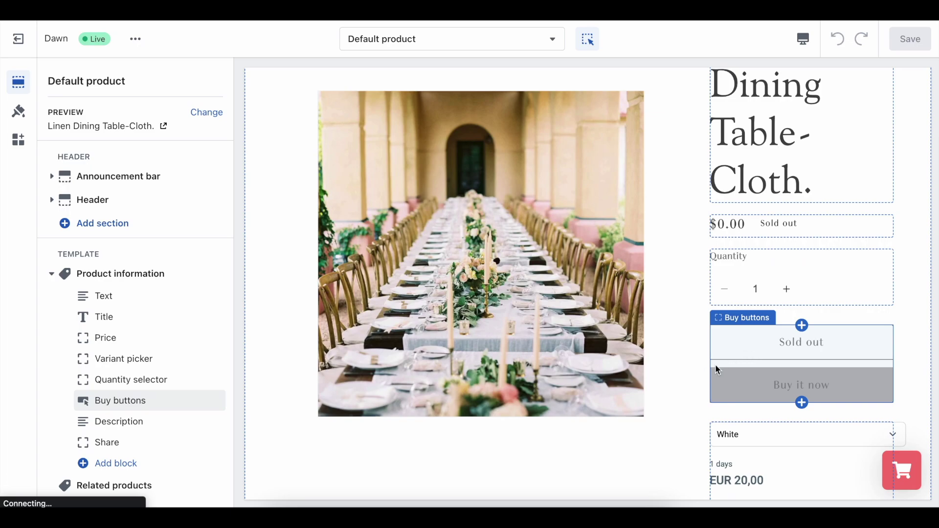
Remove the Price and Variant picker blocks from Product information
click(680, 380)
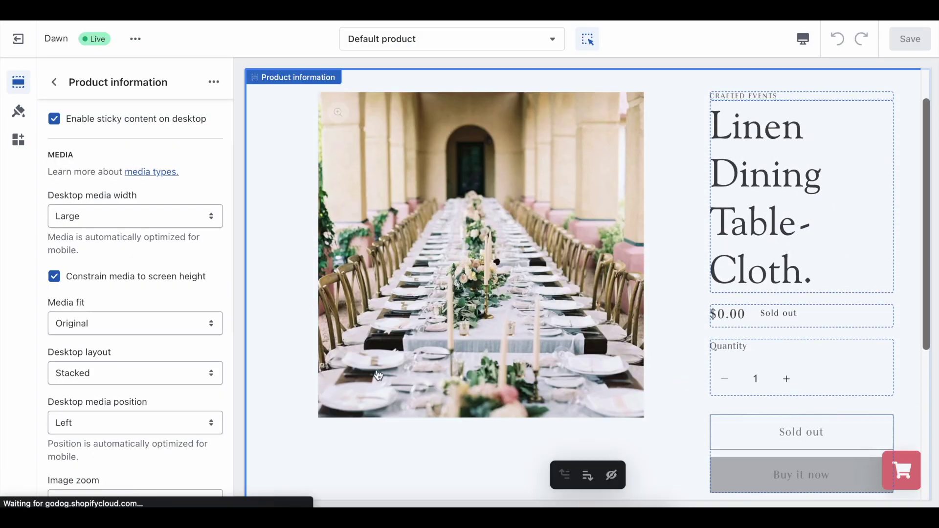
click(54, 82)
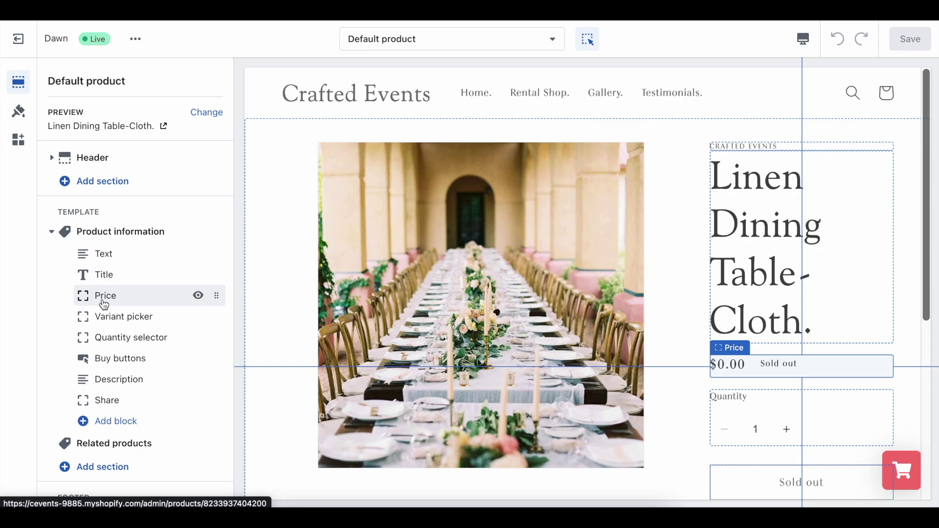
click(104, 299)
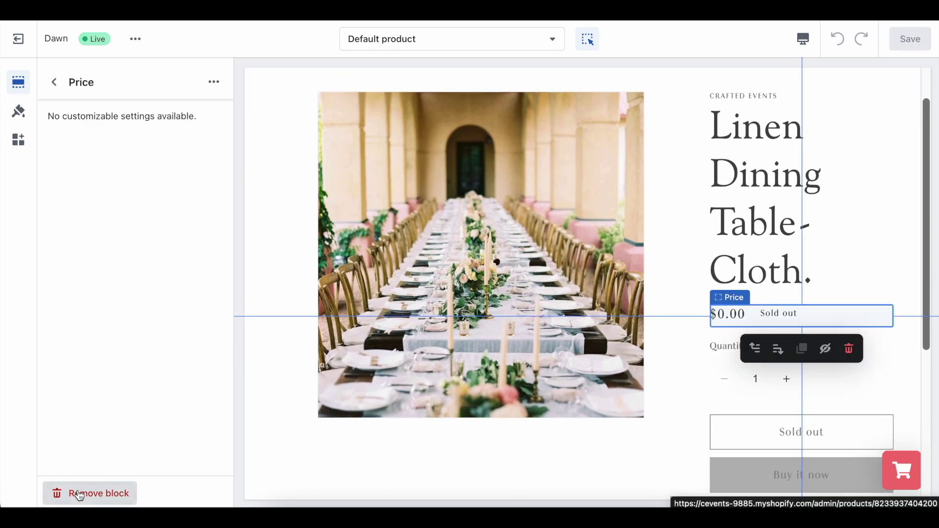
click(78, 493)
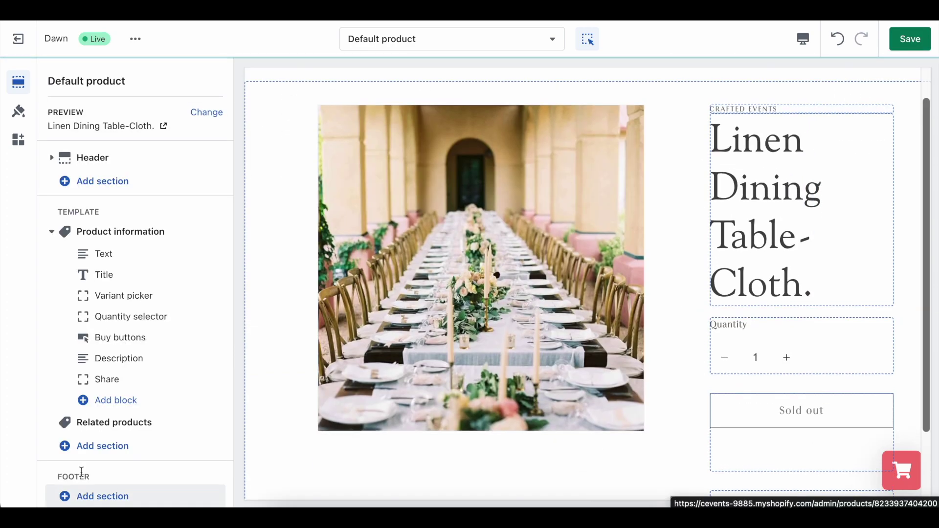
click(119, 297)
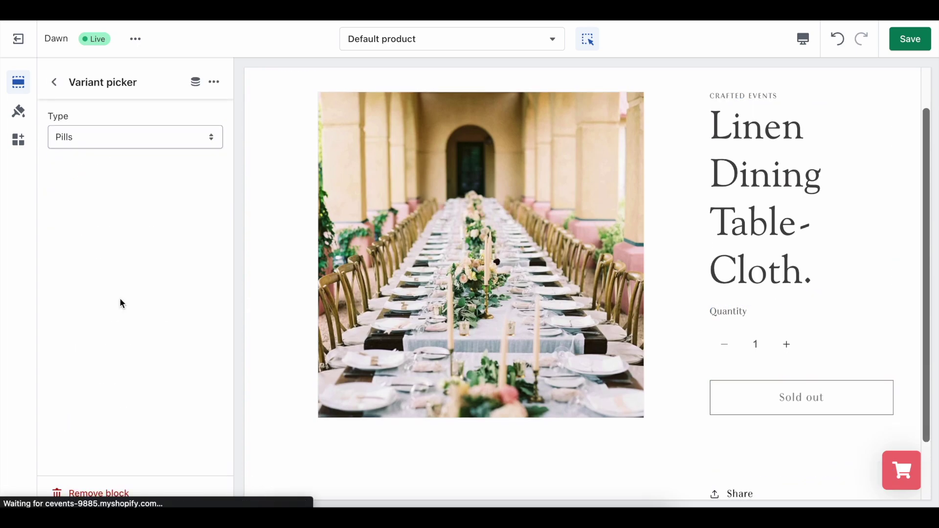
click(92, 492)
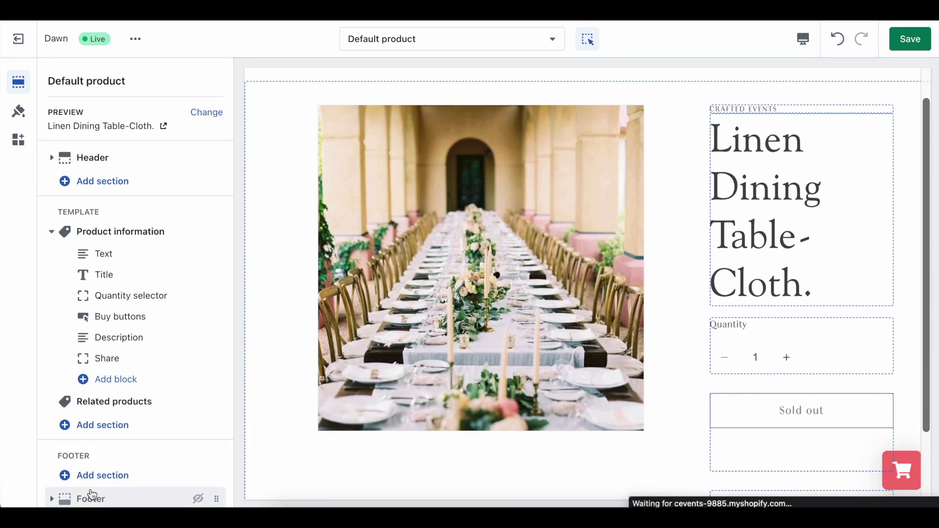
Remove the Quantity selector and Buy buttons blocks, then save the template
click(130, 297)
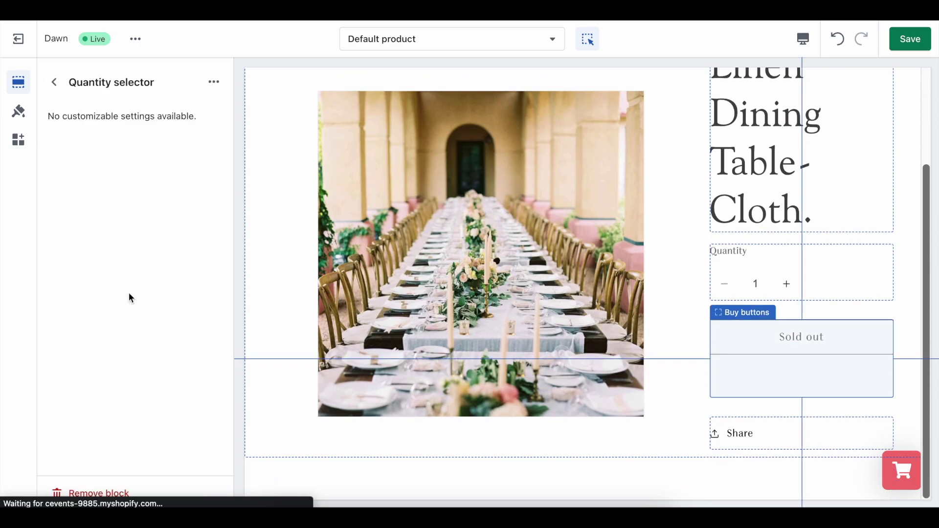
click(80, 495)
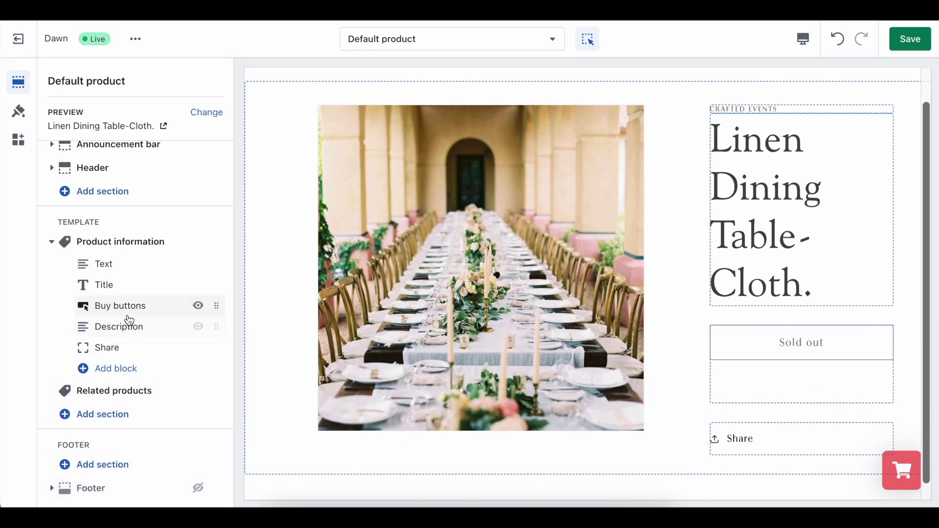
click(130, 315)
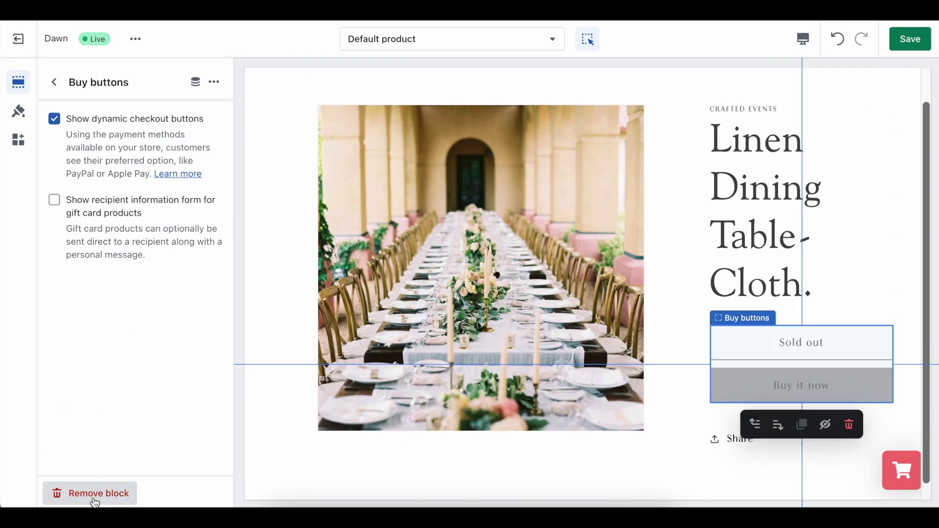
click(95, 502)
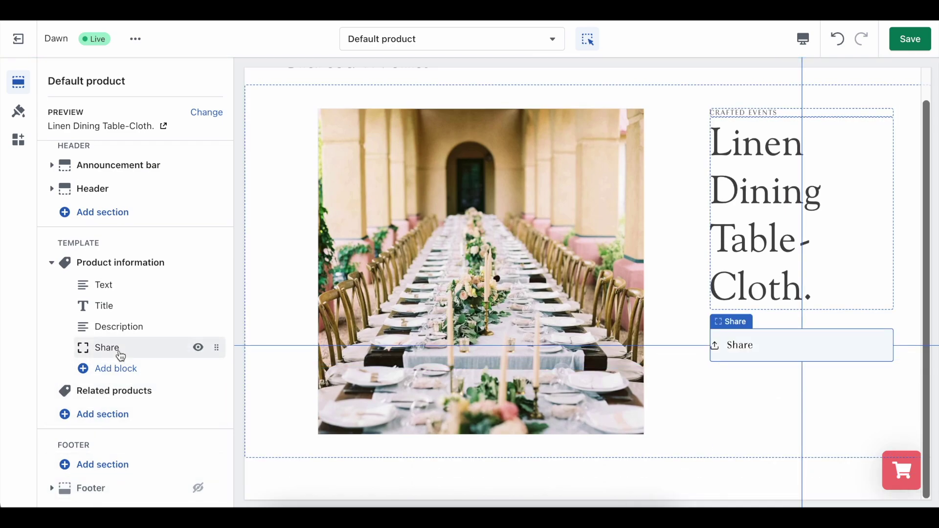
click(926, 42)
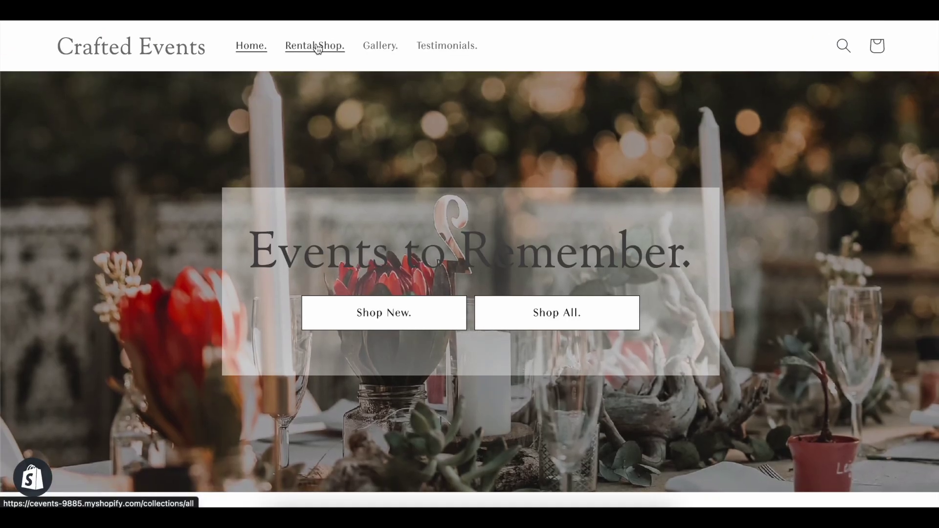
click(318, 47)
scroll(363, 351, down, 5)
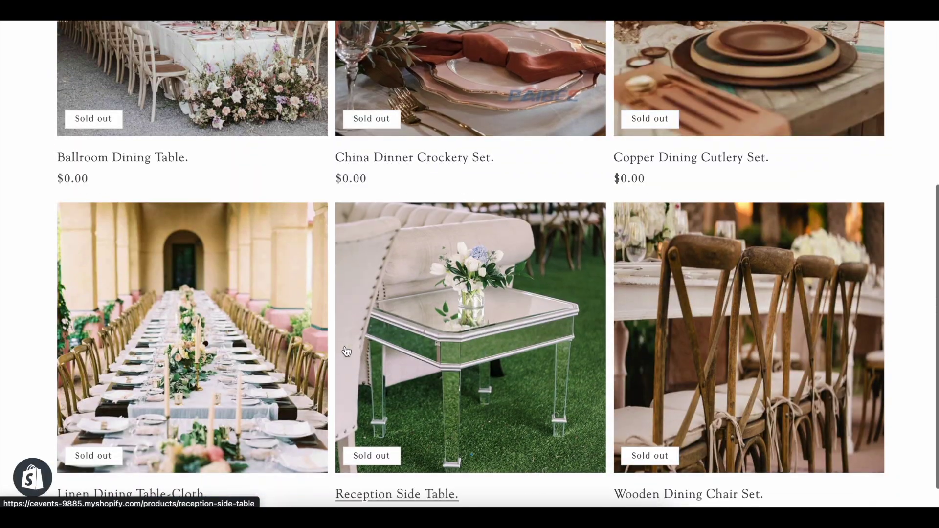
click(182, 342)
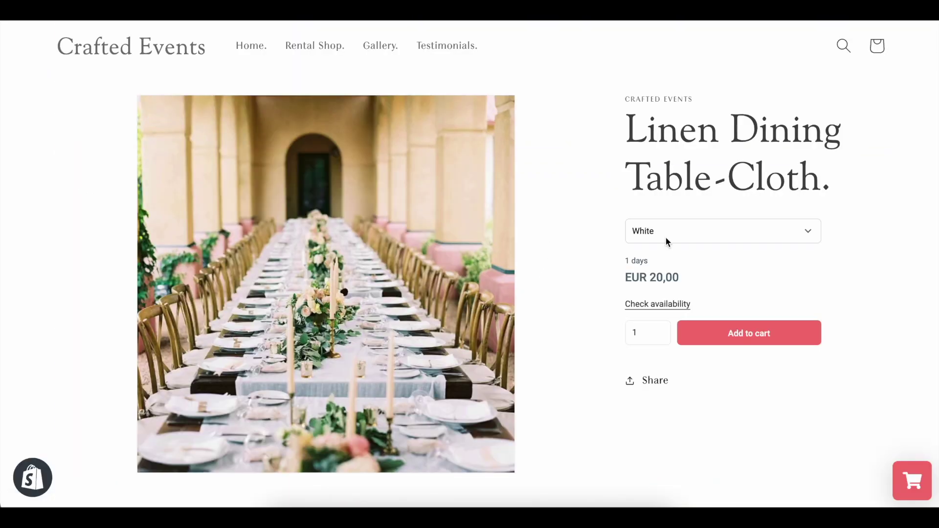
click(666, 238)
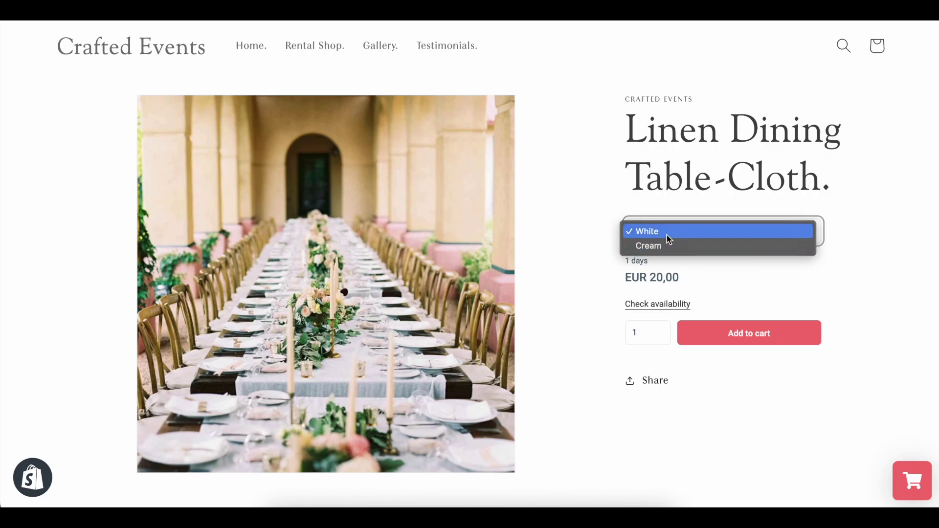
click(667, 237)
click(653, 233)
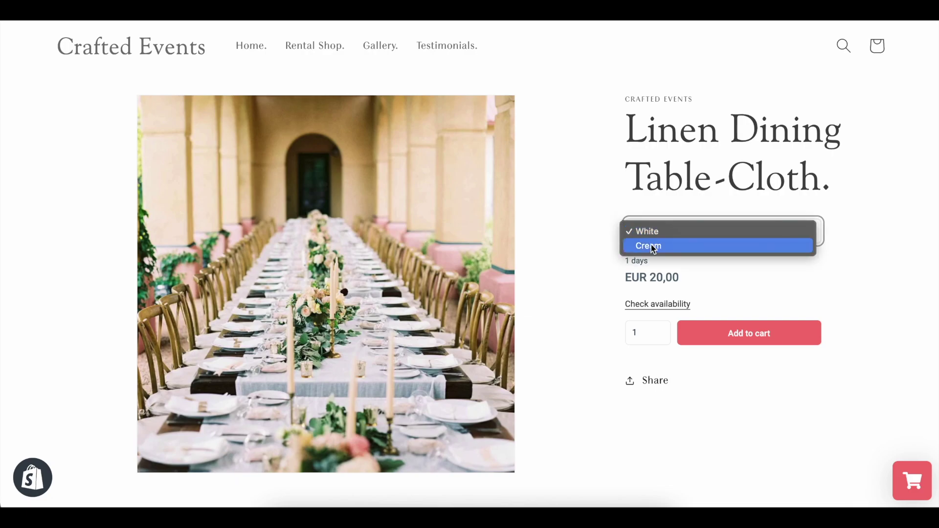
click(653, 232)
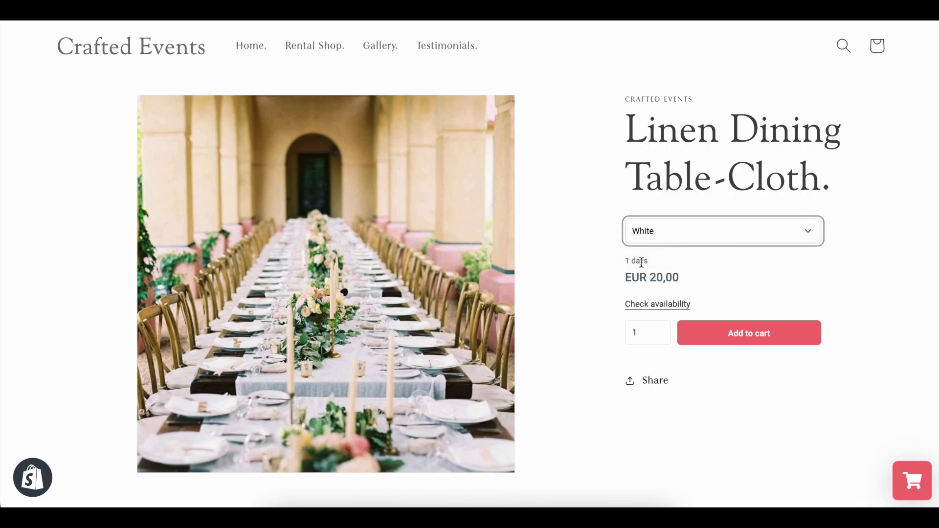
click(636, 304)
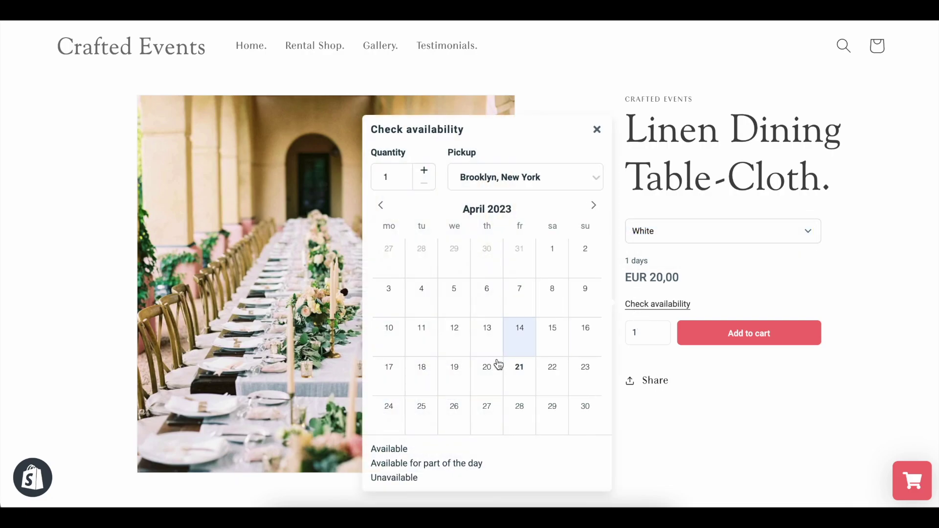
scroll(494, 364, down, 1)
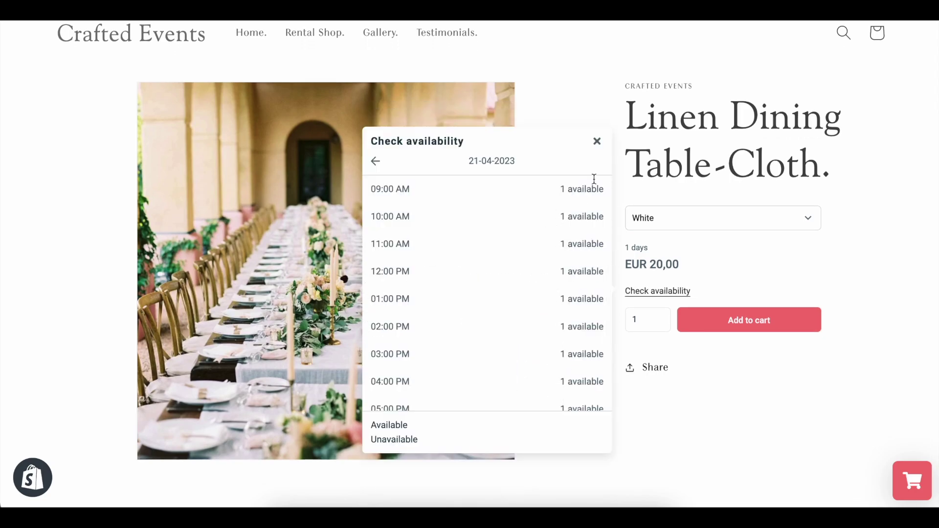
scroll(600, 139, up, 1)
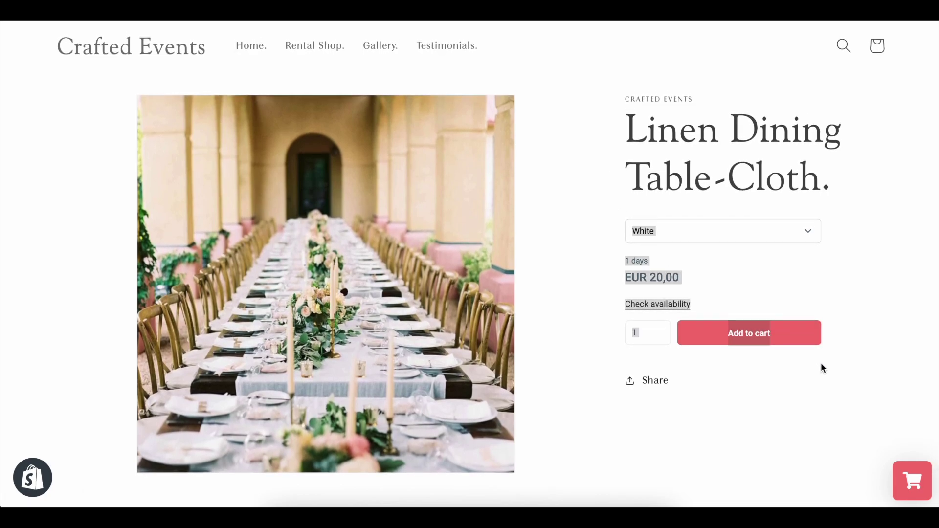
click(875, 294)
click(805, 232)
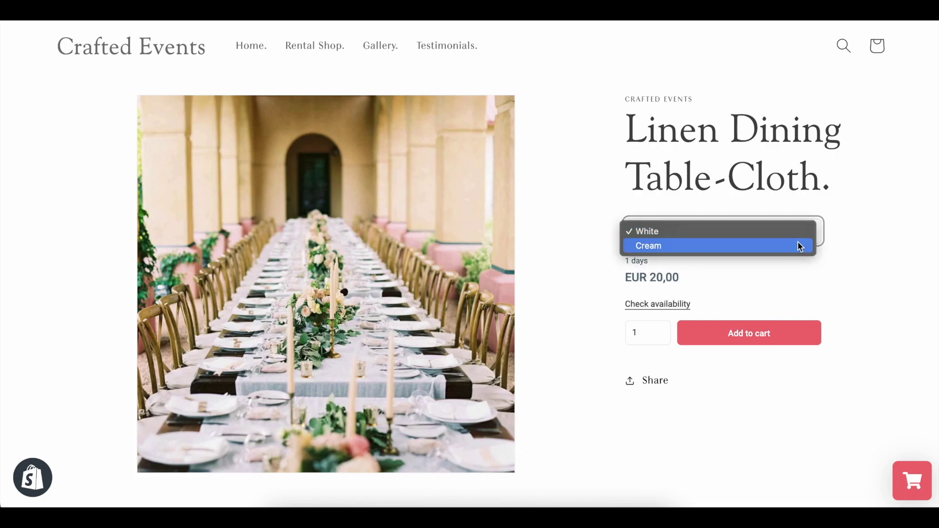
click(797, 231)
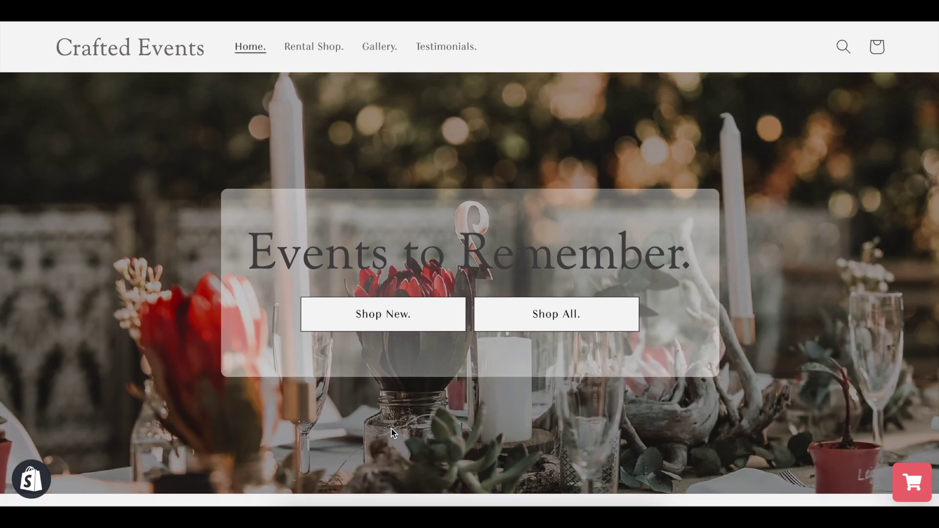
On the homepage date picker, apply a one-week rental from 24 April at NYC Centre
scroll(391, 429, down, 3)
scroll(392, 429, down, 6)
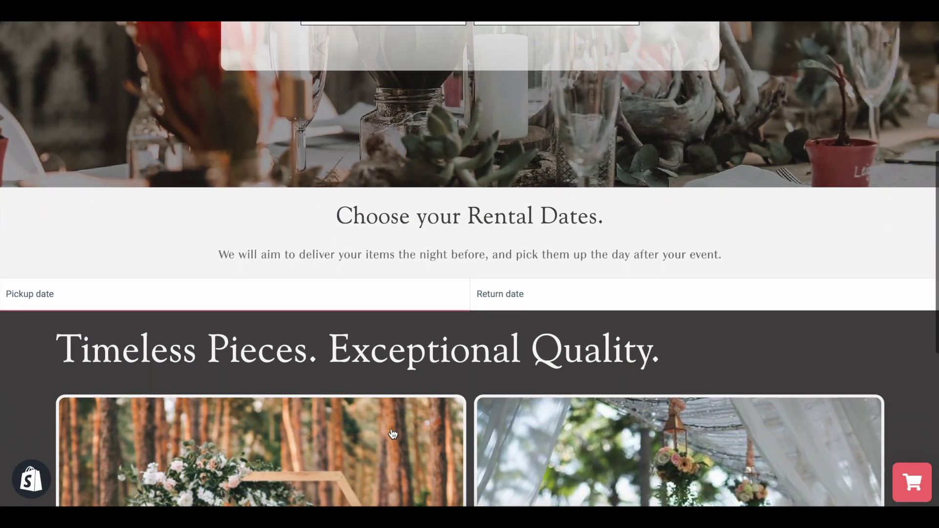
scroll(393, 434, down, 1)
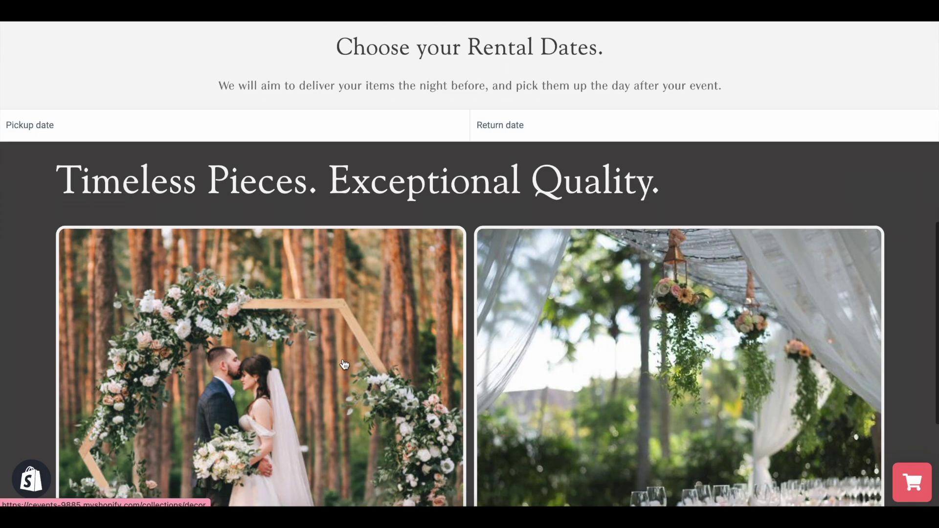
click(298, 130)
click(329, 263)
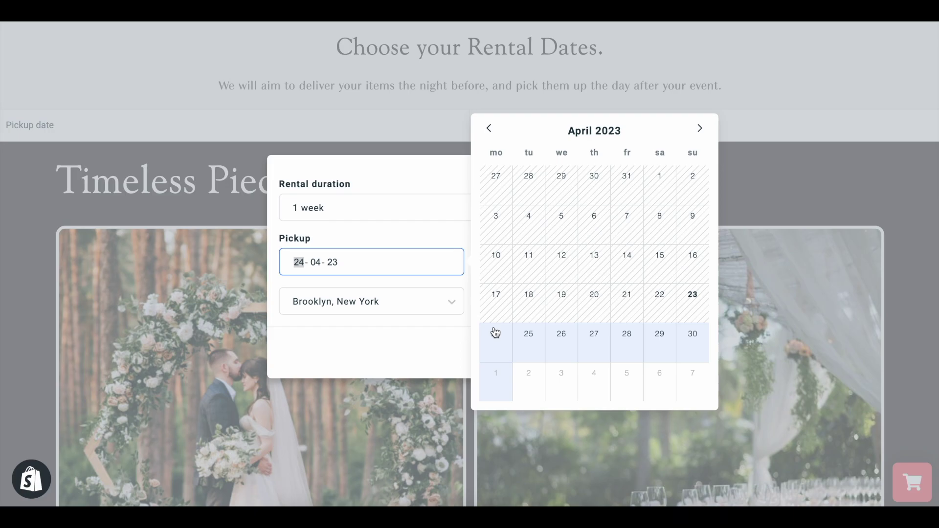
click(495, 334)
click(431, 304)
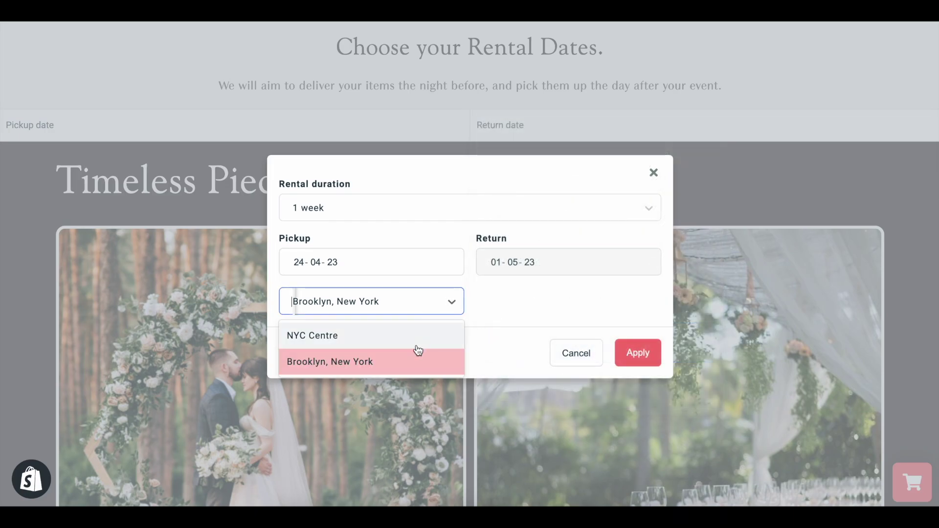
click(420, 337)
click(634, 354)
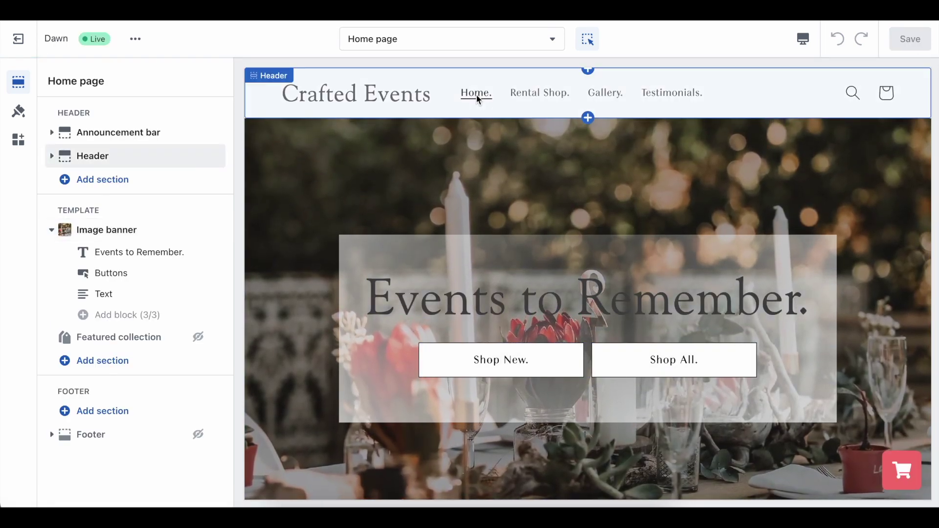
Add a Custom Liquid section below Featured collection on the home page template and select it
scroll(489, 178, down, 1)
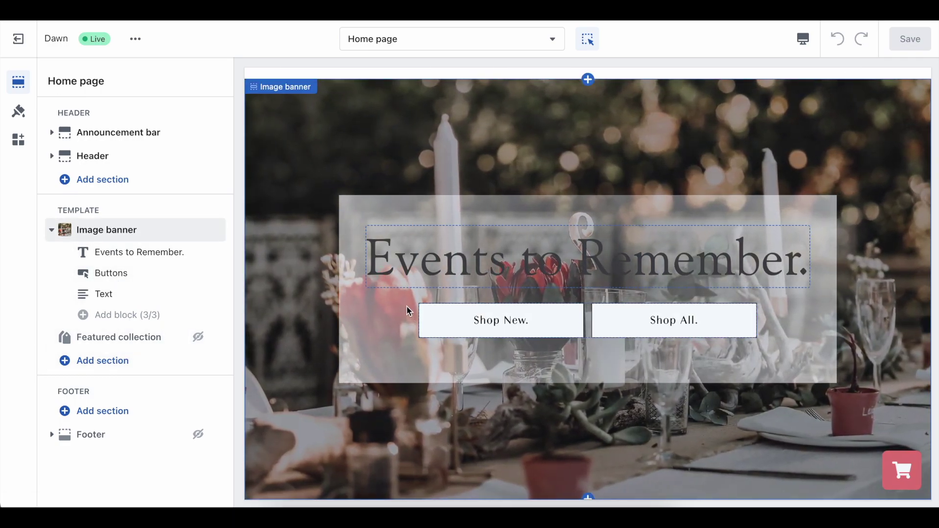
click(121, 370)
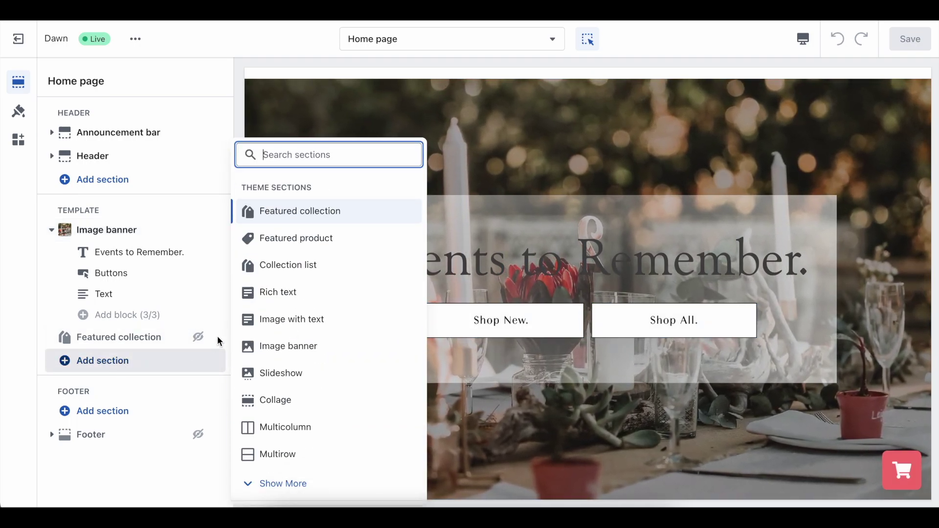
text(li)
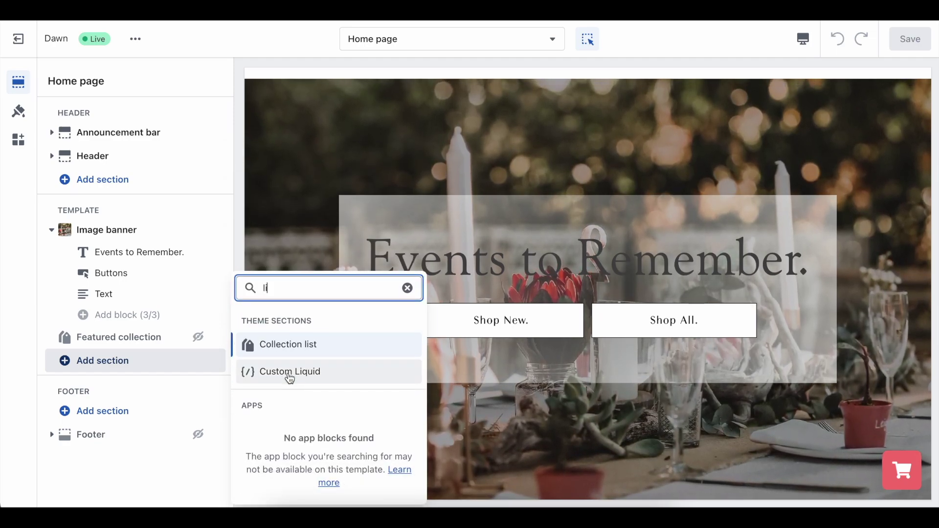
click(289, 372)
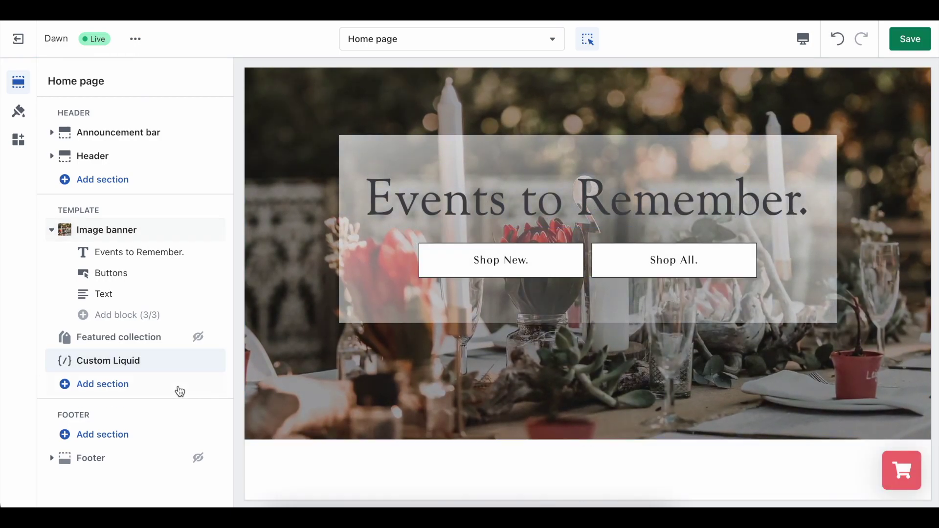
click(272, 457)
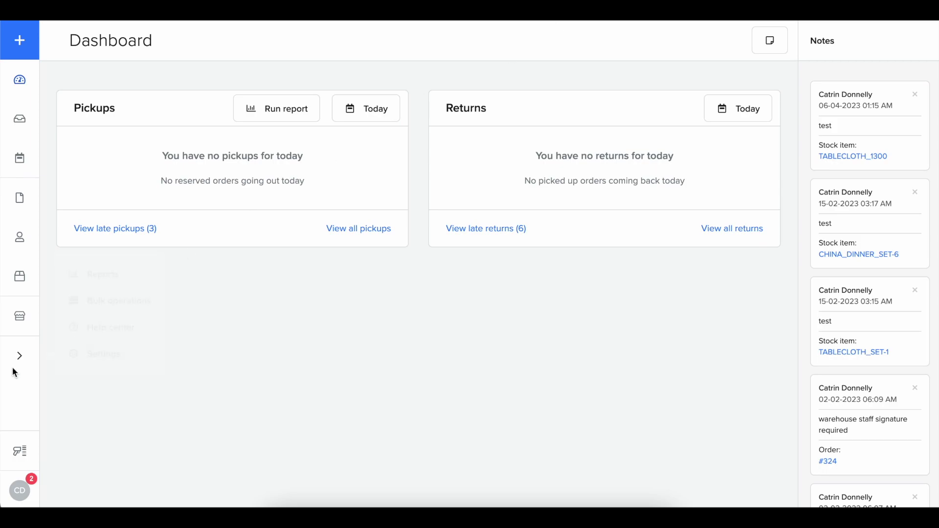
Copy the Date picker snippet from Booqable's Website integration JavaScript snippet instructions
click(90, 354)
scroll(96, 444, down, 3)
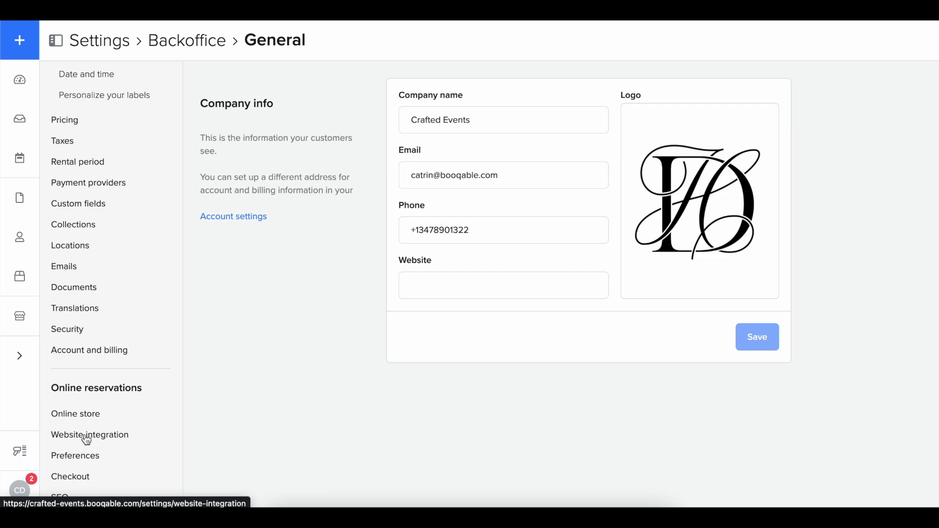
click(87, 440)
scroll(277, 429, down, 2)
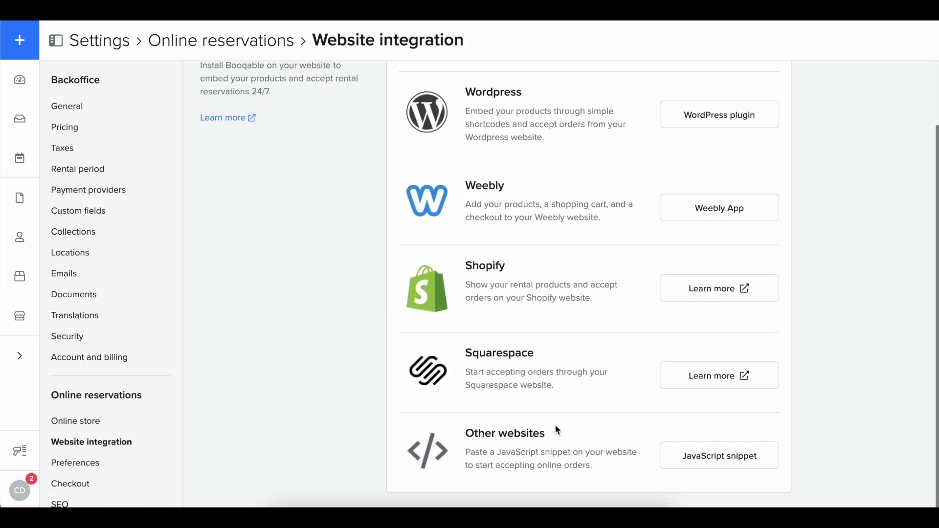
click(697, 456)
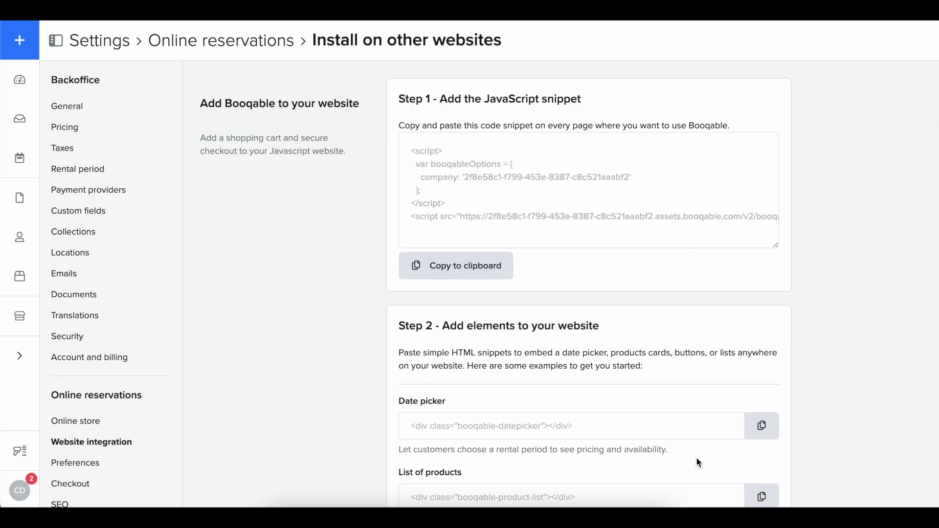
scroll(696, 459, down, 4)
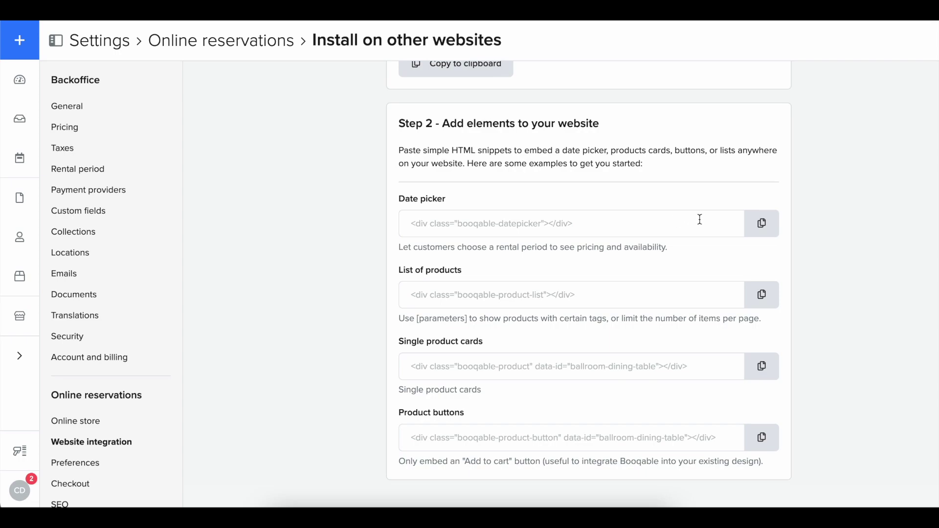
click(754, 224)
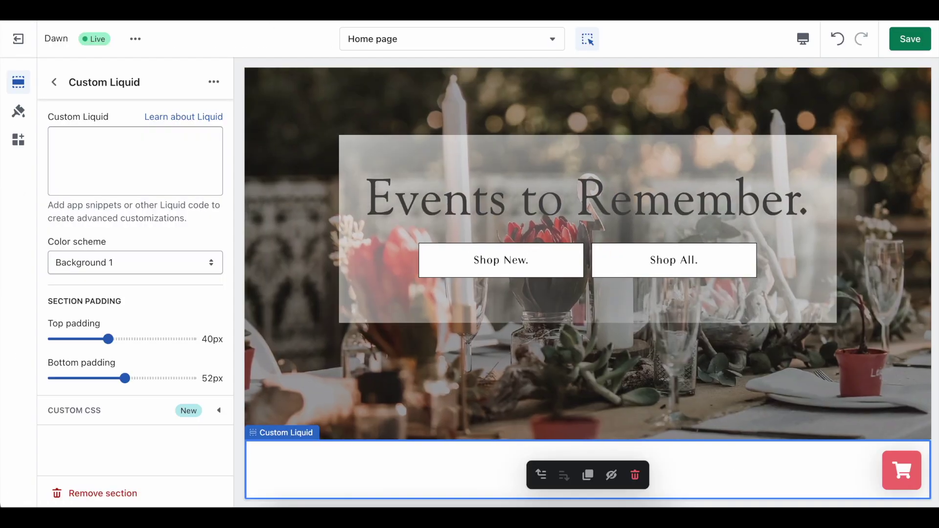
Paste the Booqable date picker snippet into the Custom Liquid code box and save
click(180, 137)
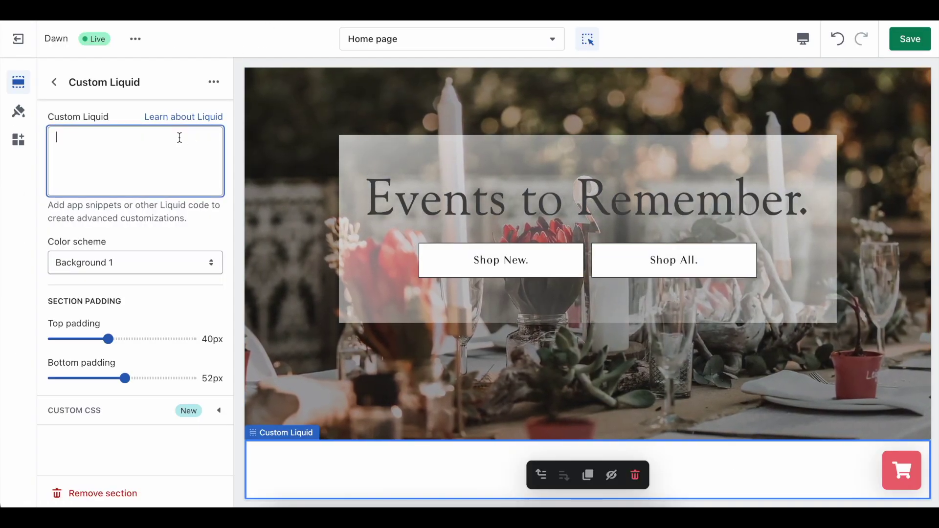
key(ctrl+v)
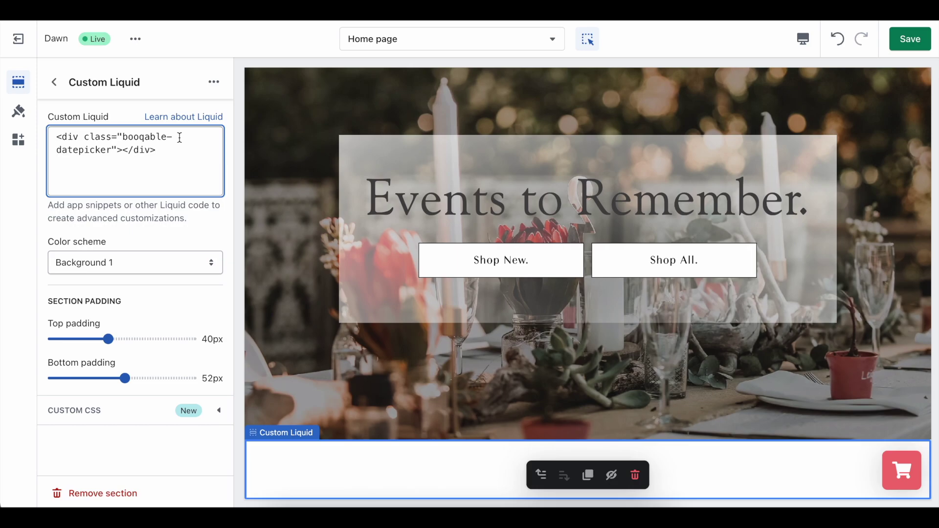
click(917, 43)
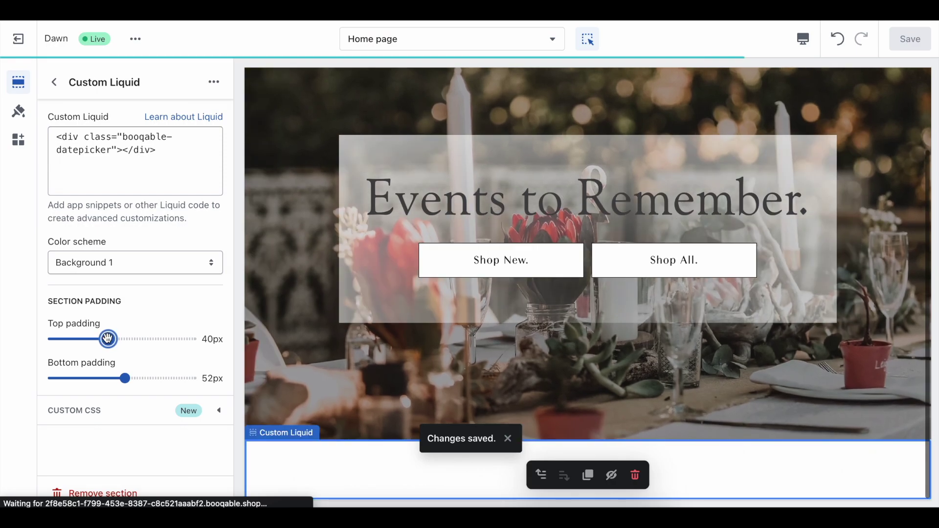
Set the Custom Liquid section's top and bottom padding to 0px and save
drag(108, 338, 64, 339)
drag(111, 386, 51, 379)
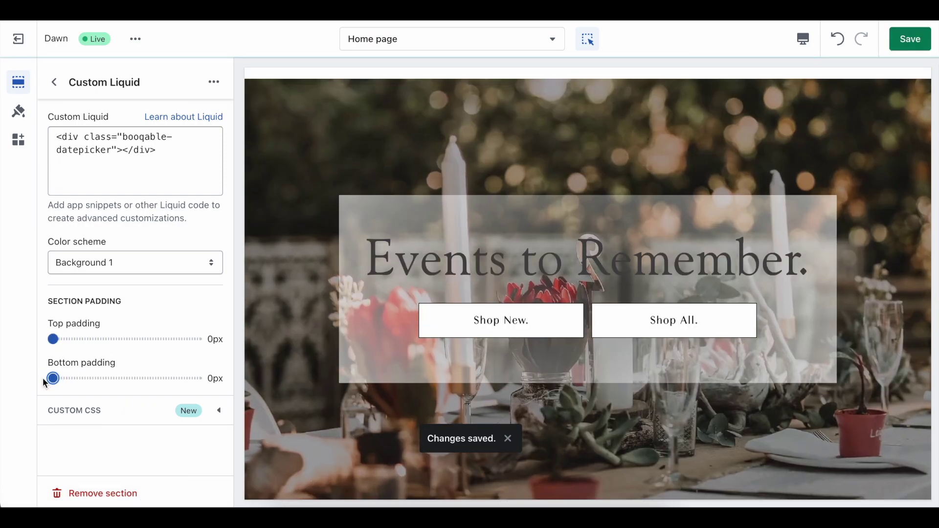
click(910, 39)
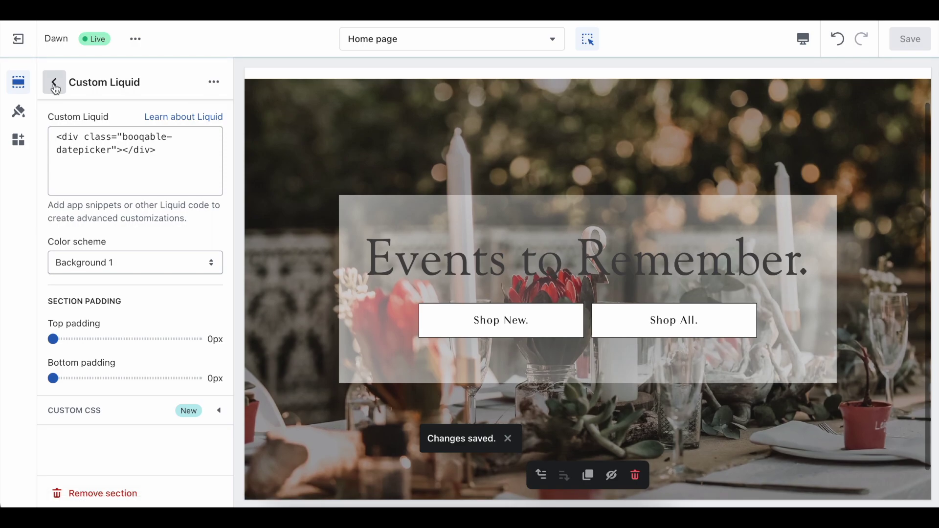
click(55, 82)
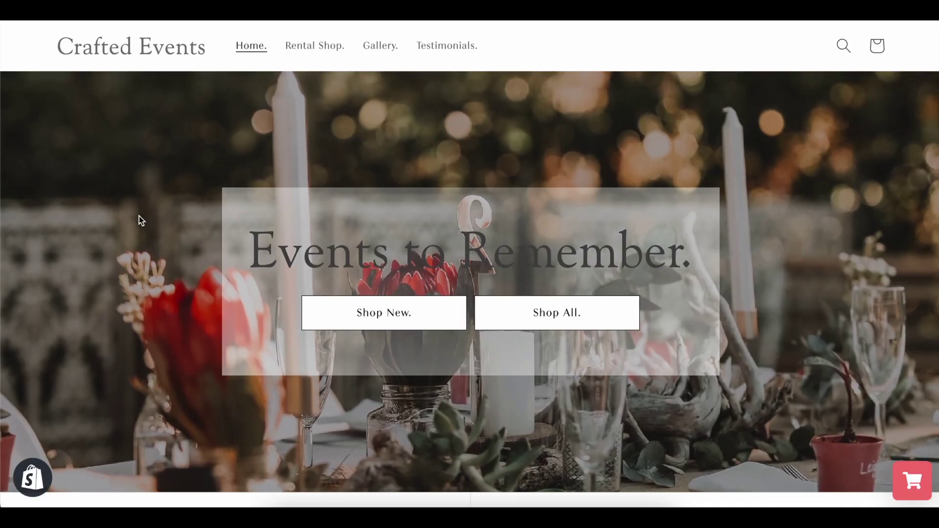
Scroll down the live homepage to check the new date picker
scroll(140, 220, down, 1)
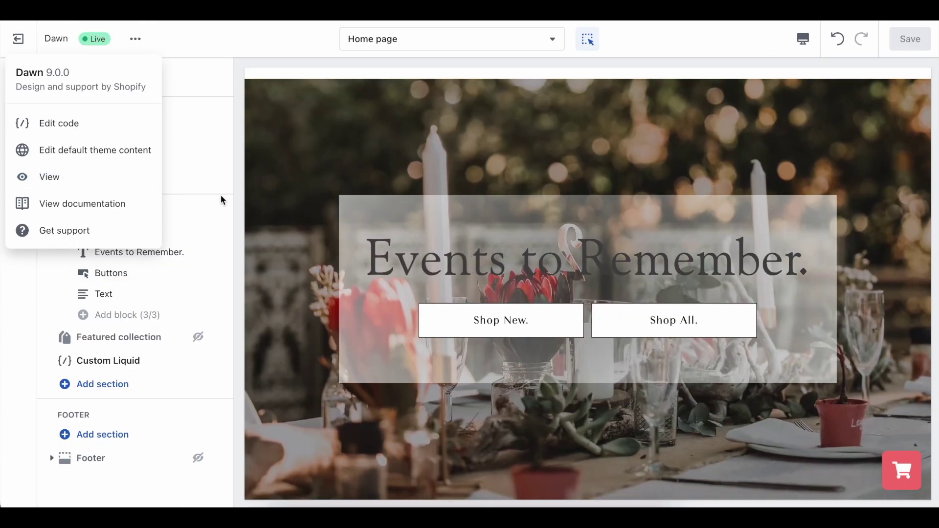
Move the Custom Liquid section above Featured collection, directly beneath the Image banner
click(225, 181)
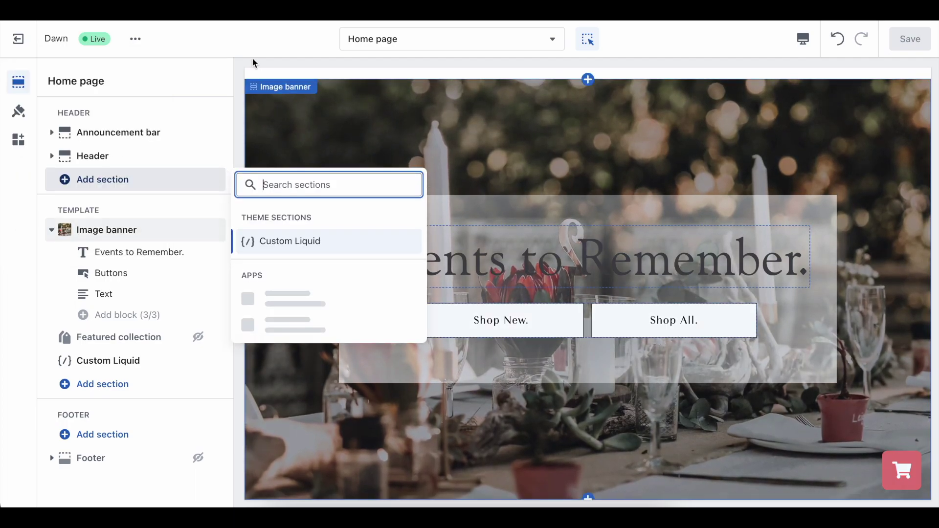
click(251, 56)
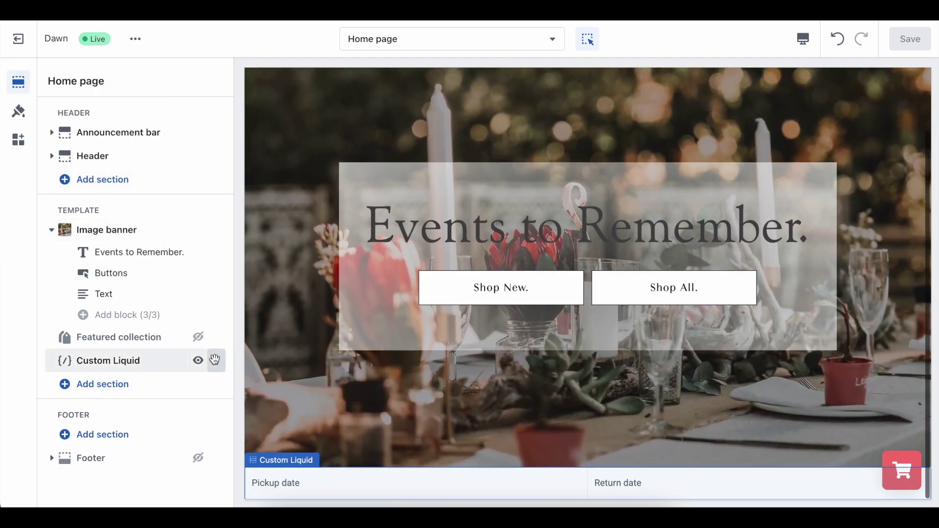
drag(215, 361, 159, 334)
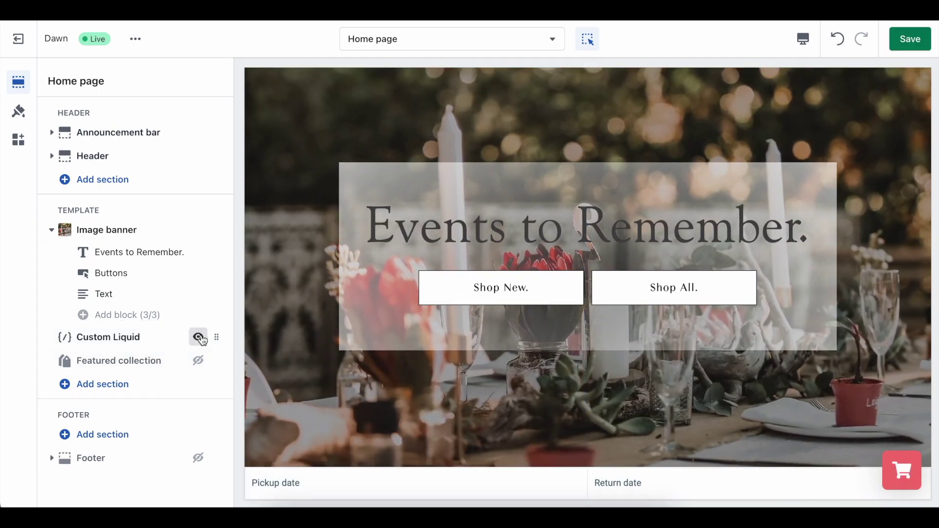
click(134, 393)
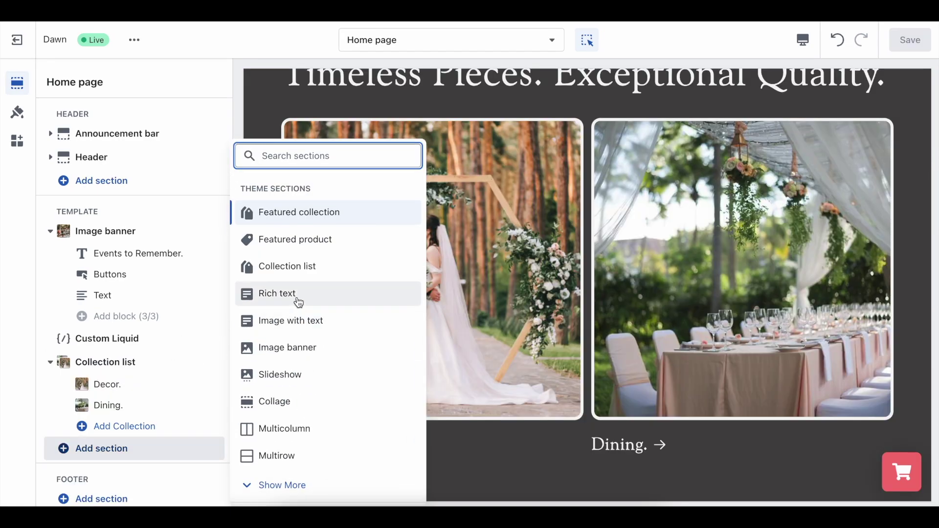
Add a Rich text section under the image banner and delete its Buttons block
click(297, 297)
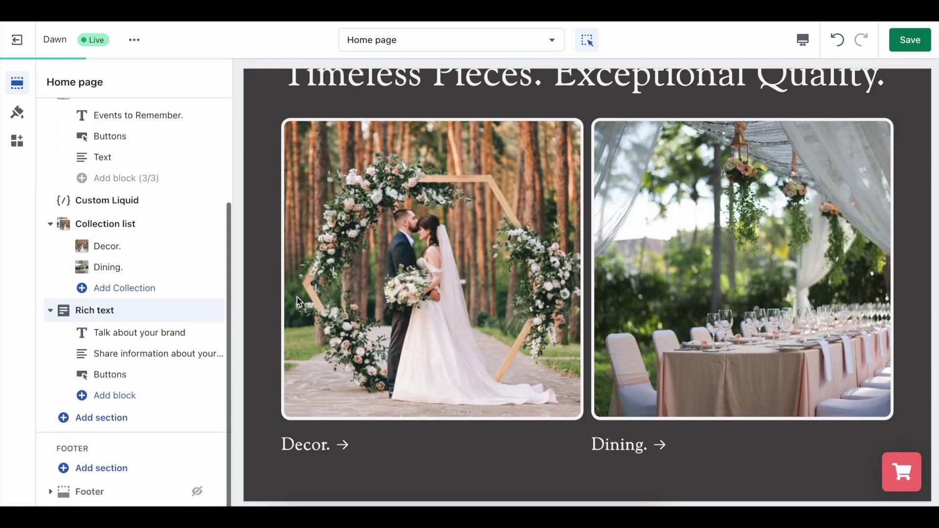
drag(213, 310, 197, 215)
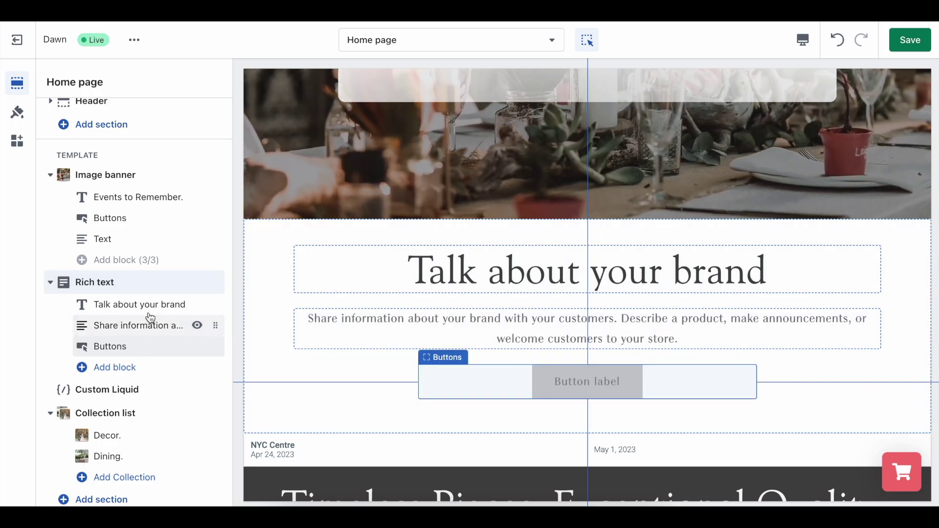
click(149, 351)
click(83, 494)
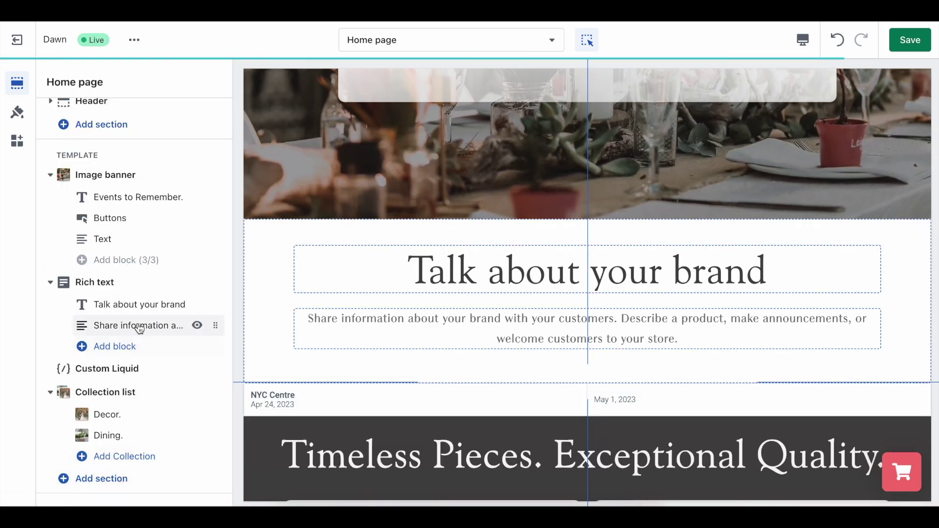
Change the Rich text heading to 'Choose your Rental Dates.' and save
click(140, 305)
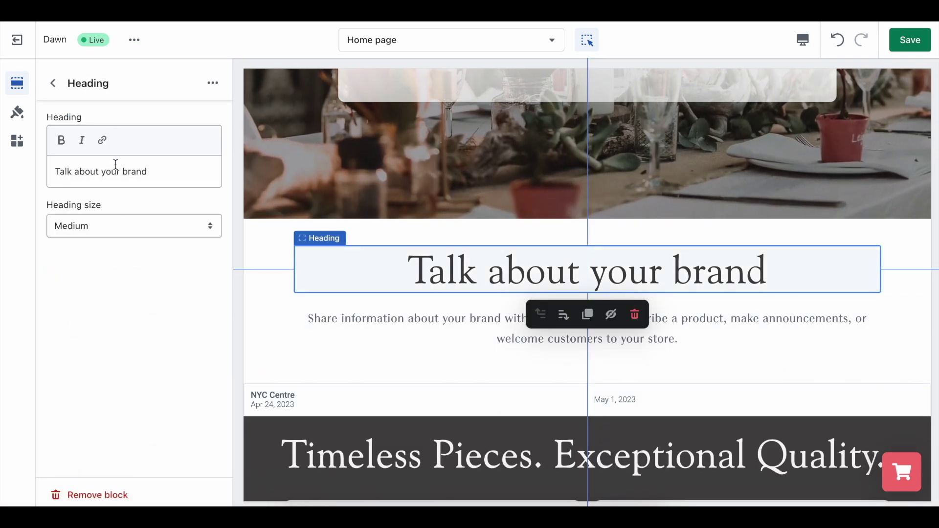
text(Choo)
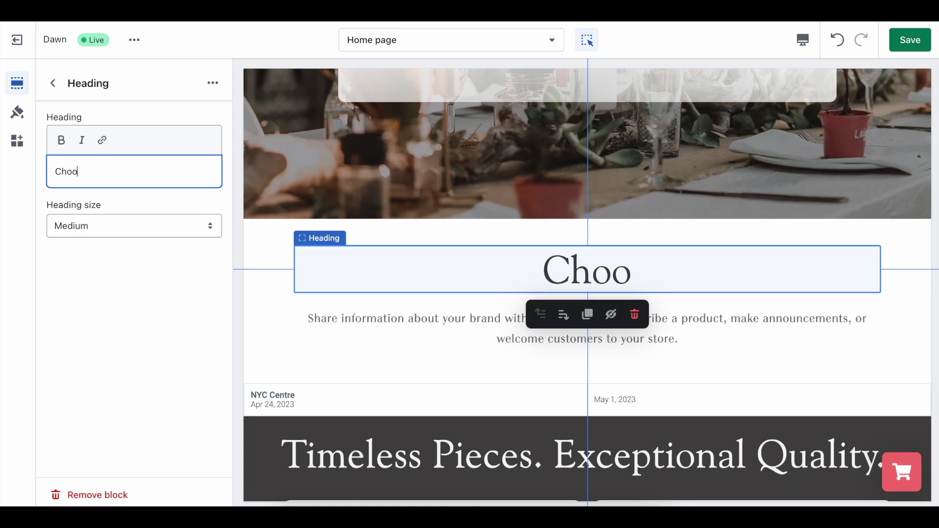
text(se your Rental)
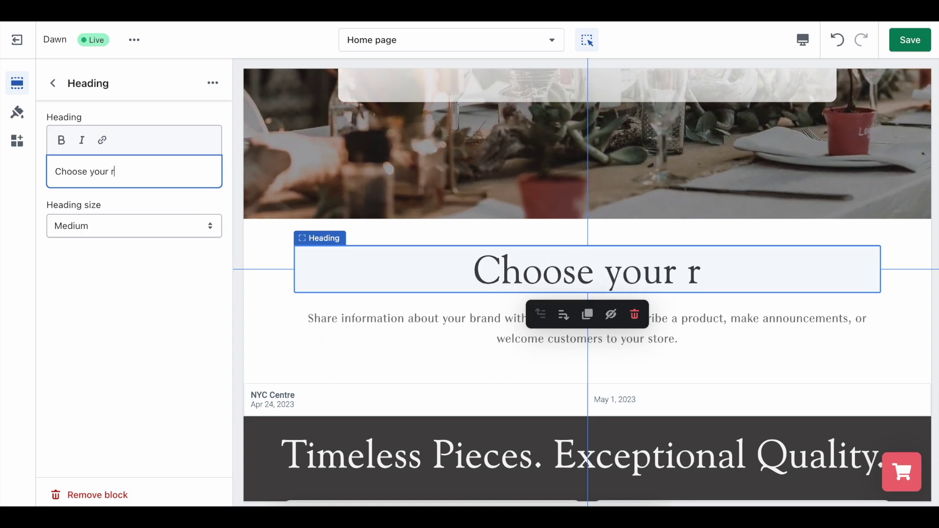
text( Dates.)
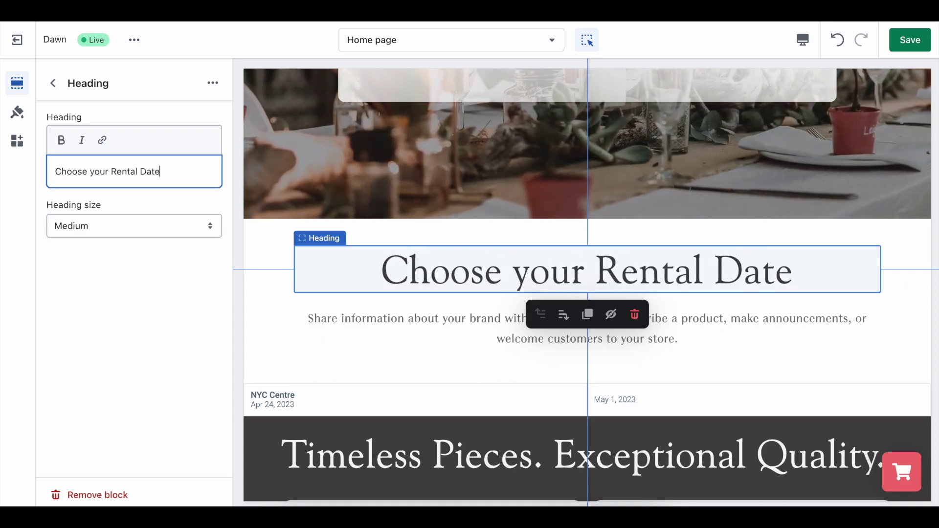
click(909, 40)
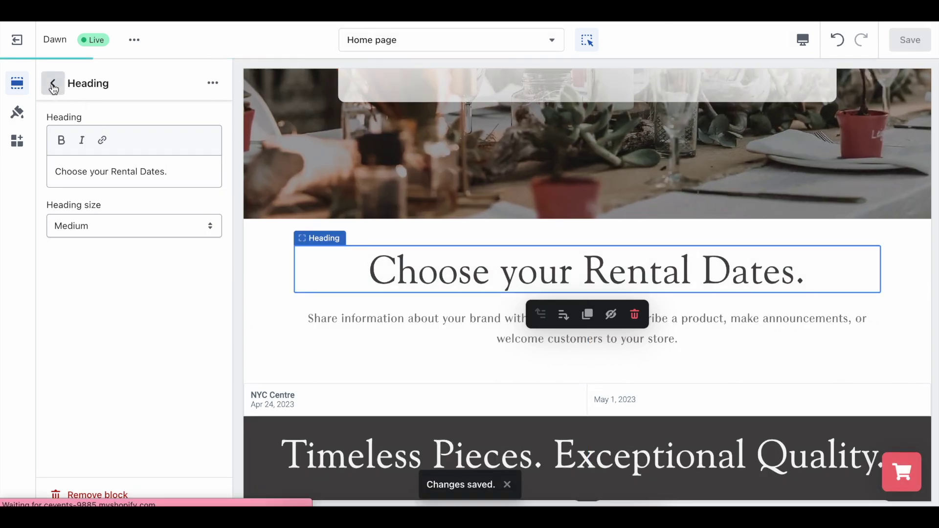
click(53, 84)
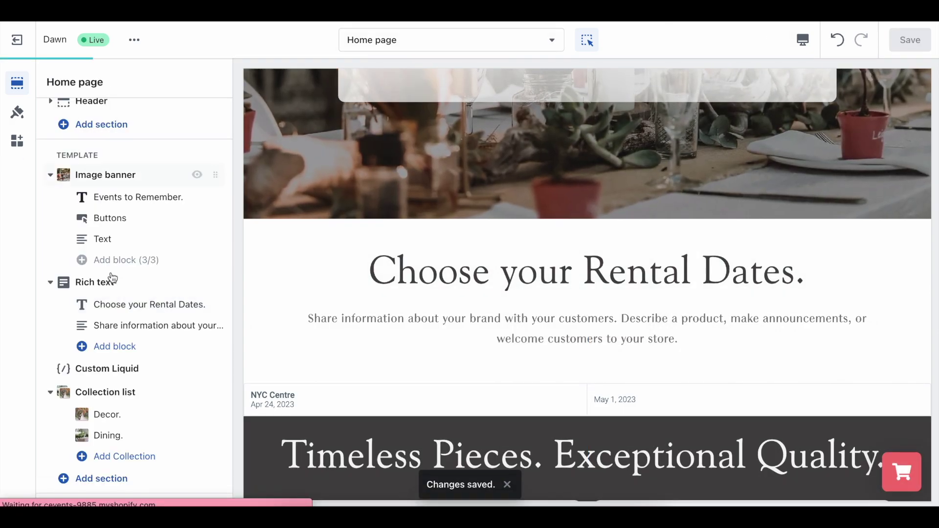
Replace the Rich text description with the pasted delivery note and save
click(115, 325)
key(ctrl+a)
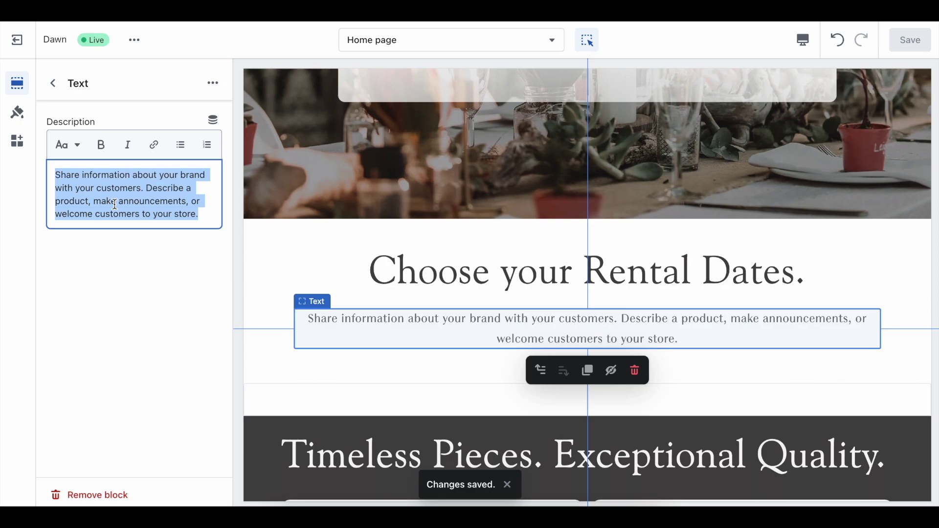
key(ctrl+v)
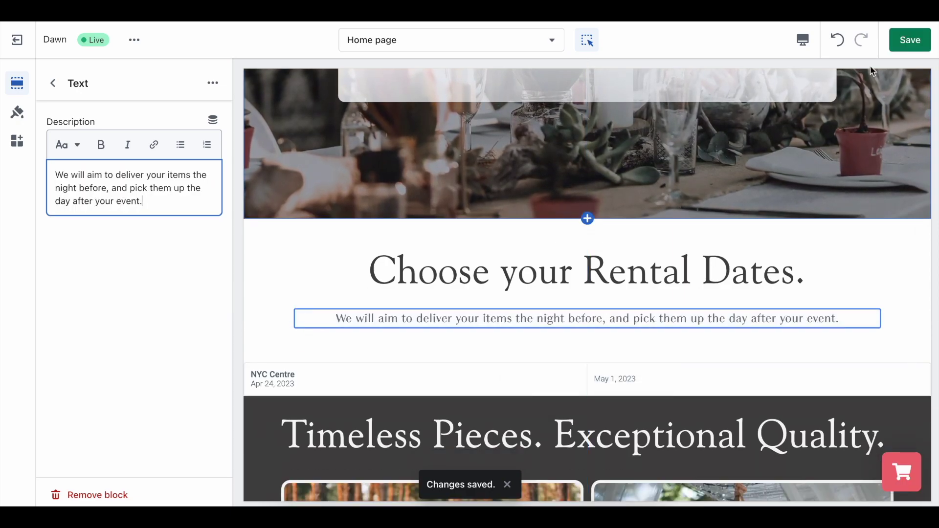
click(921, 39)
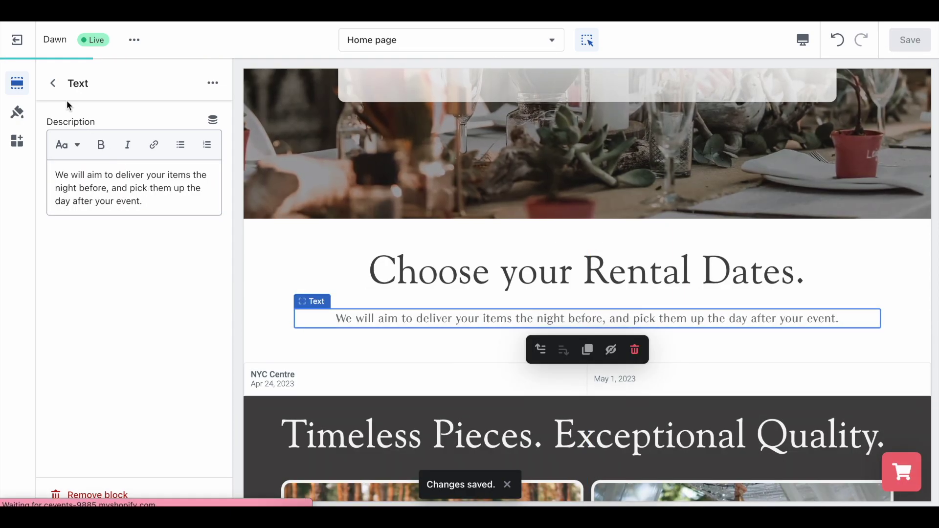
click(53, 84)
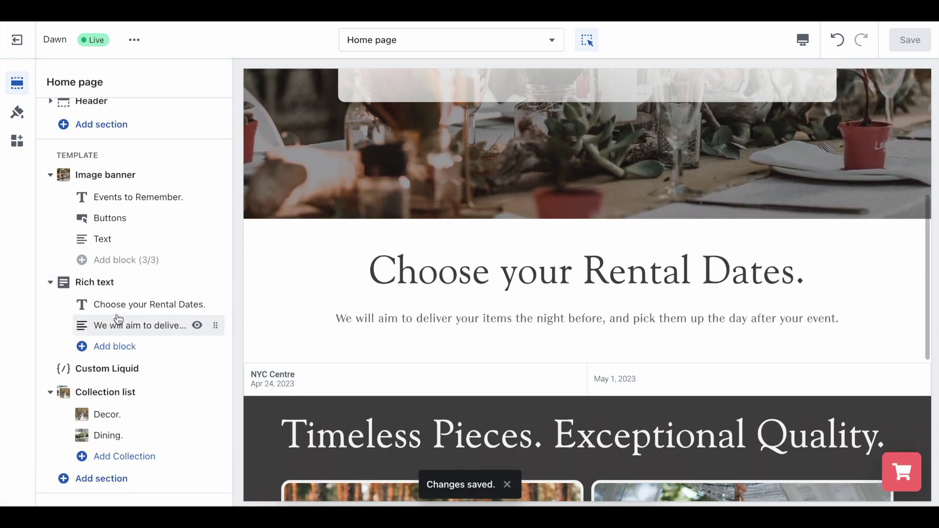
Reduce the Rich text section's bottom padding to 8px and save
click(161, 282)
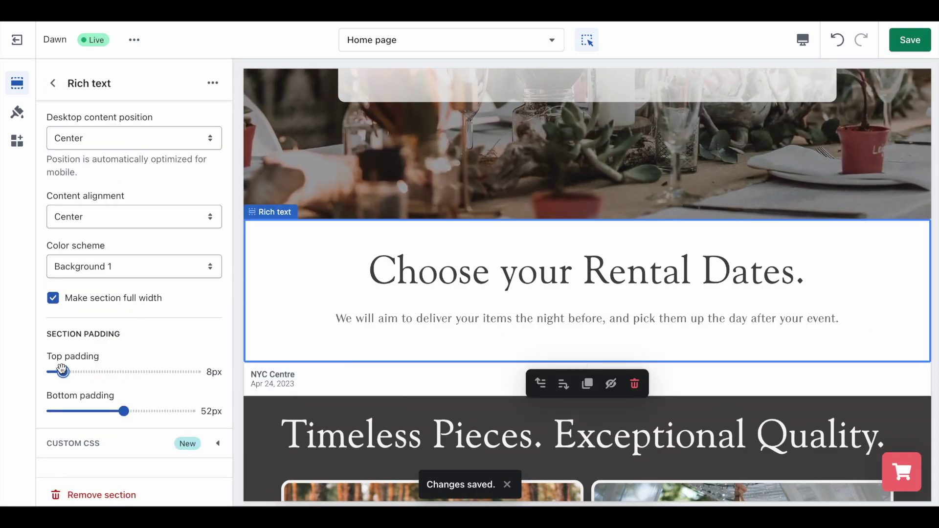
click(64, 413)
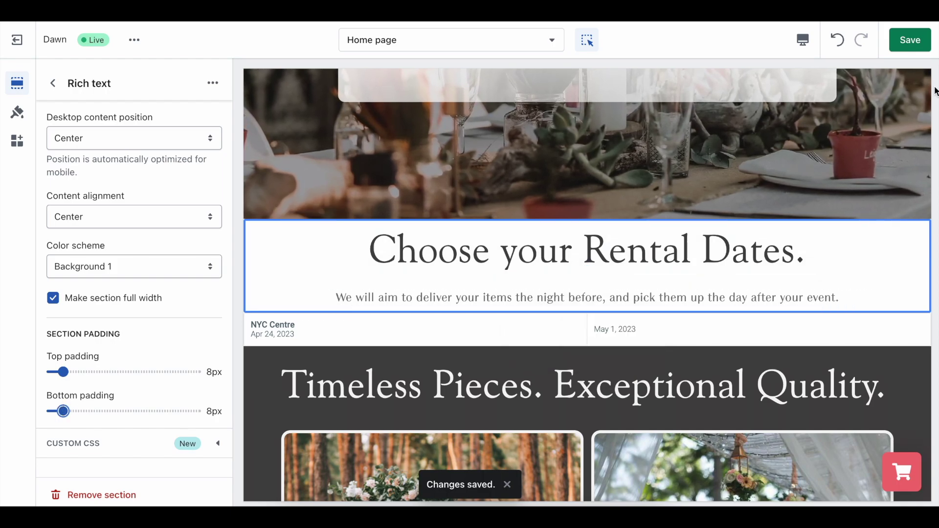
click(920, 49)
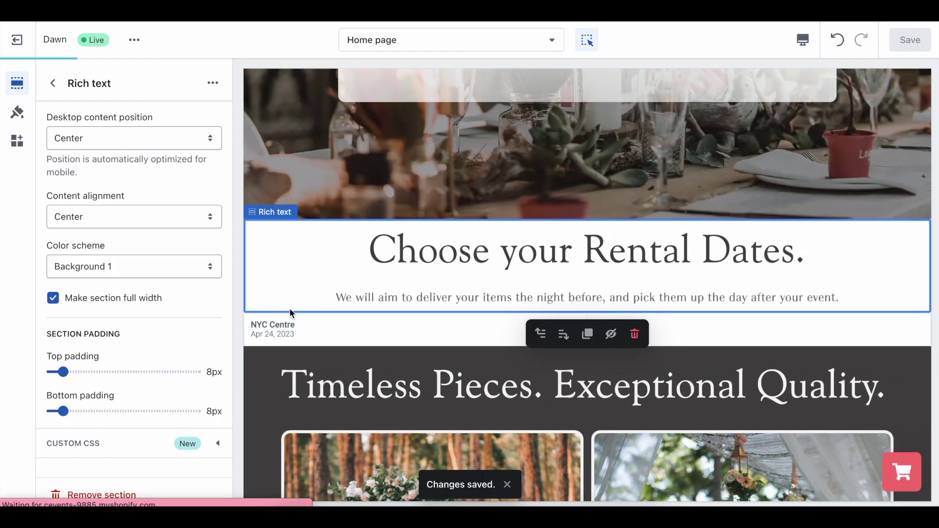
scroll(385, 269, up, 7)
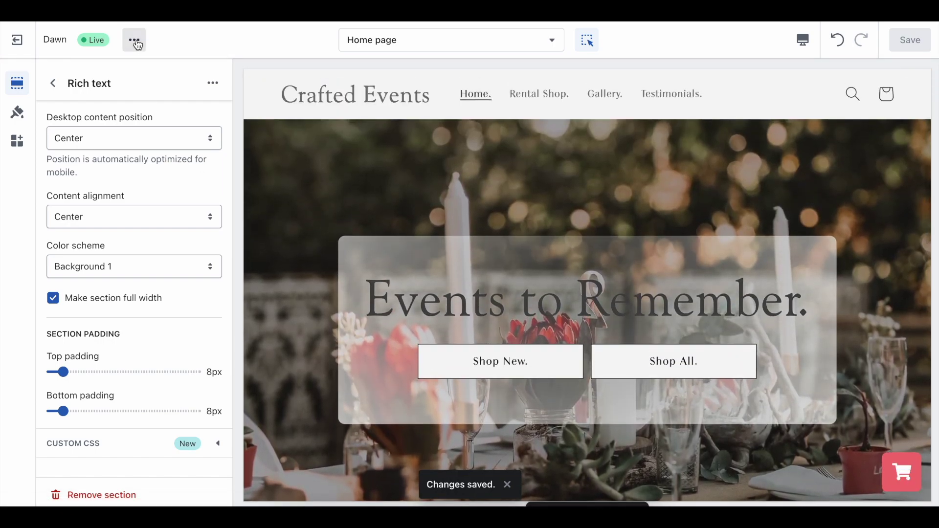
click(135, 41)
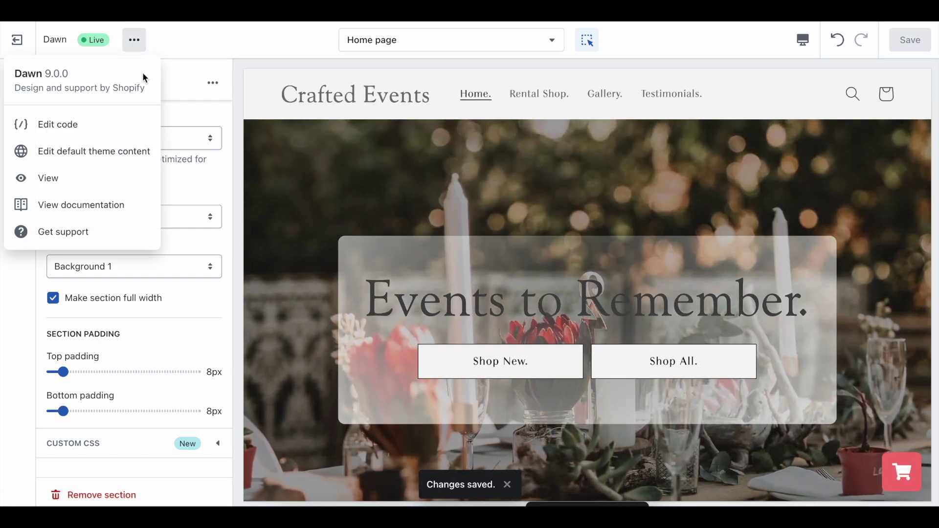
On the live storefront, inspect the date picker's location, pickup calendar and duration options, keeping 1 week
click(100, 178)
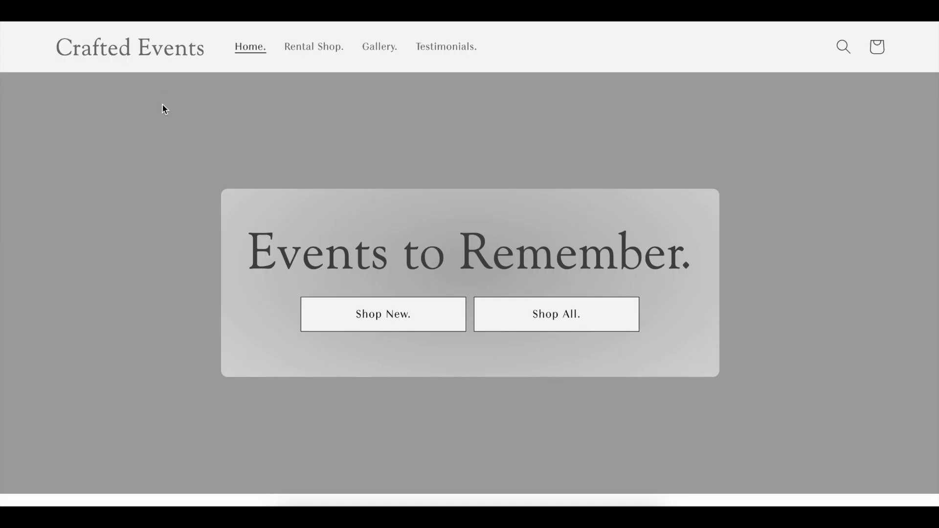
scroll(175, 205, down, 6)
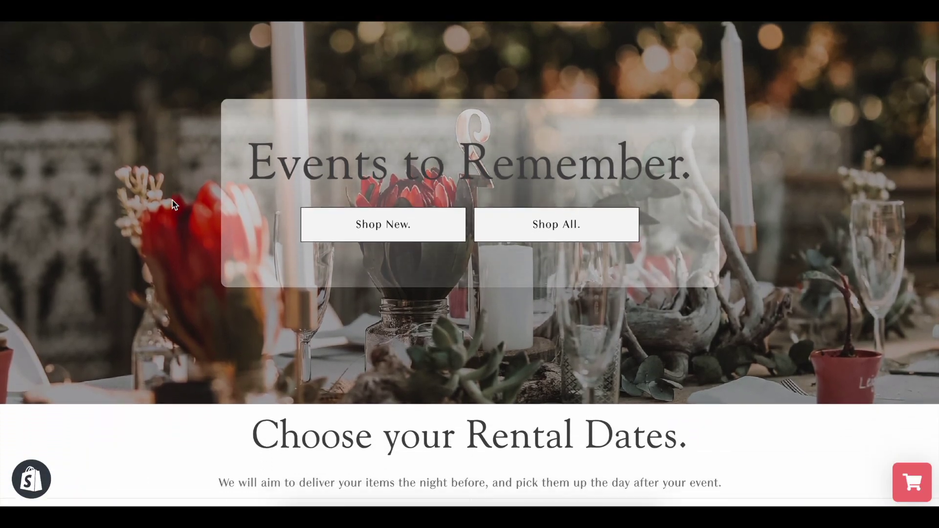
scroll(172, 204, down, 1)
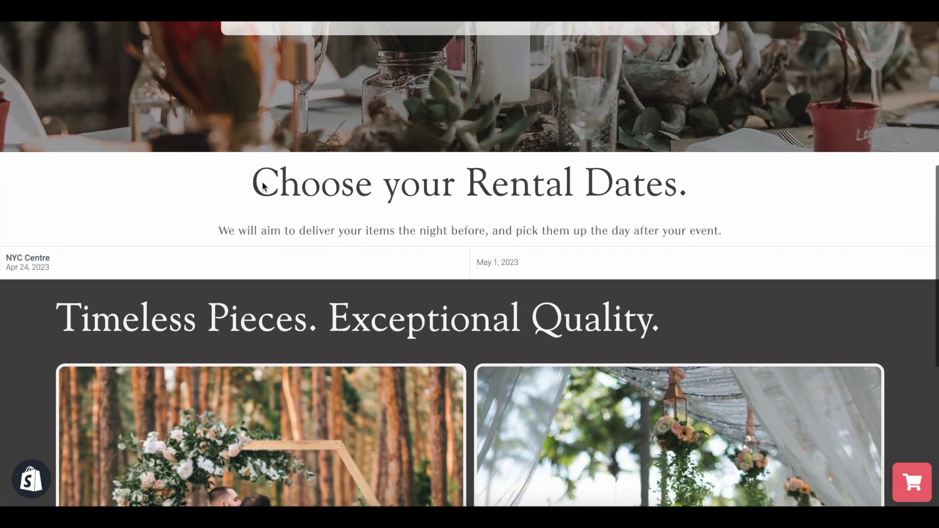
click(246, 267)
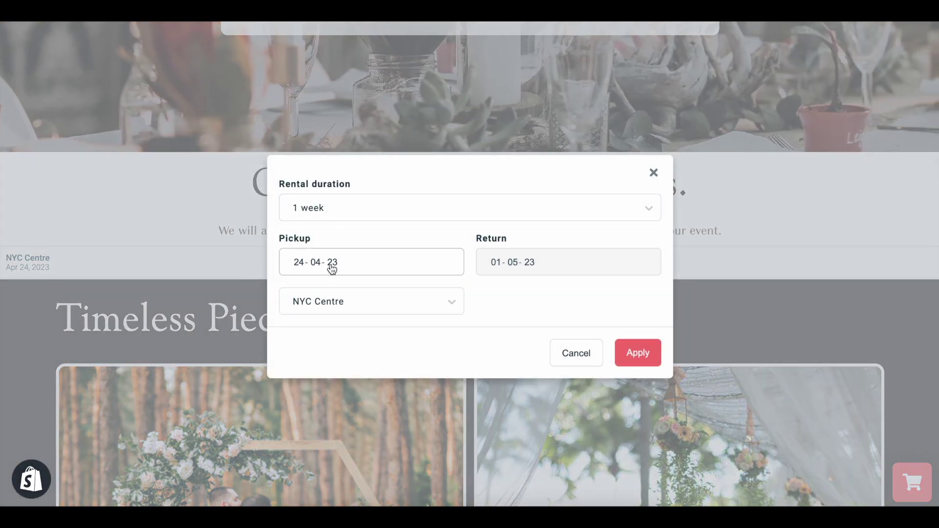
click(332, 307)
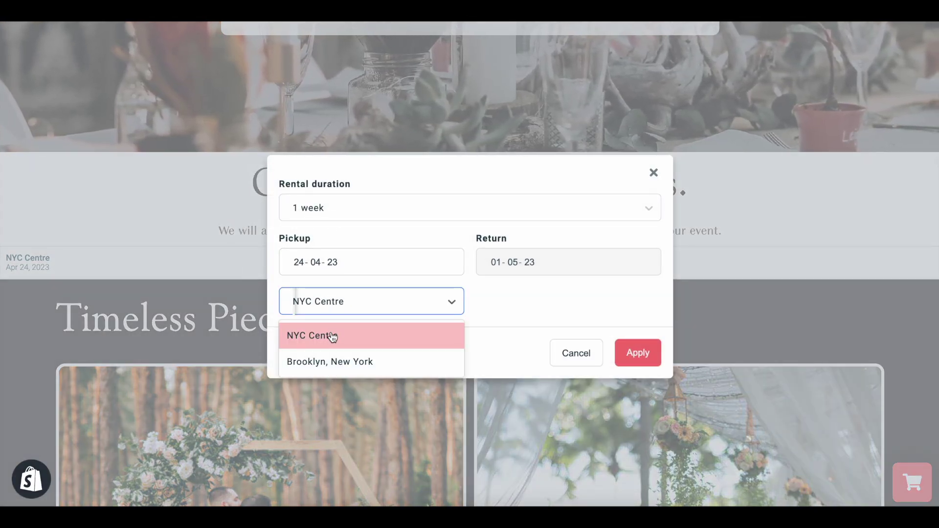
click(339, 270)
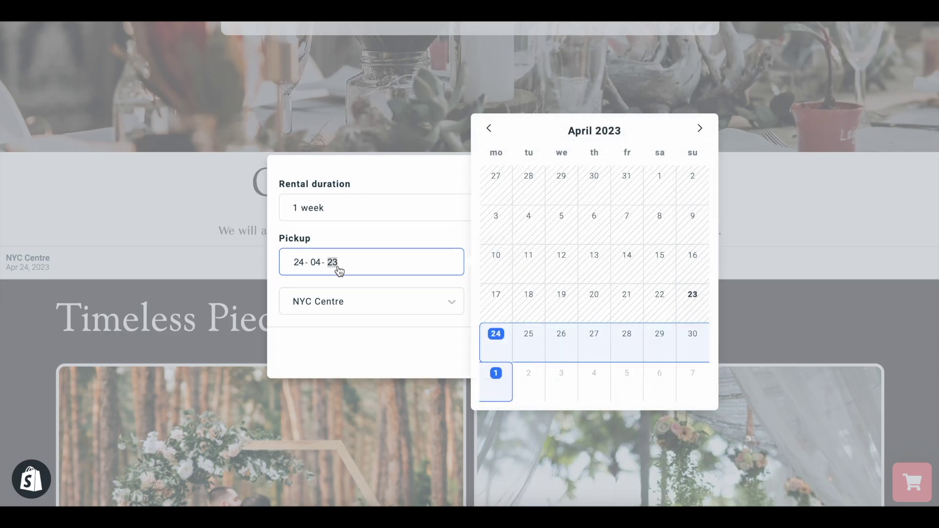
click(335, 220)
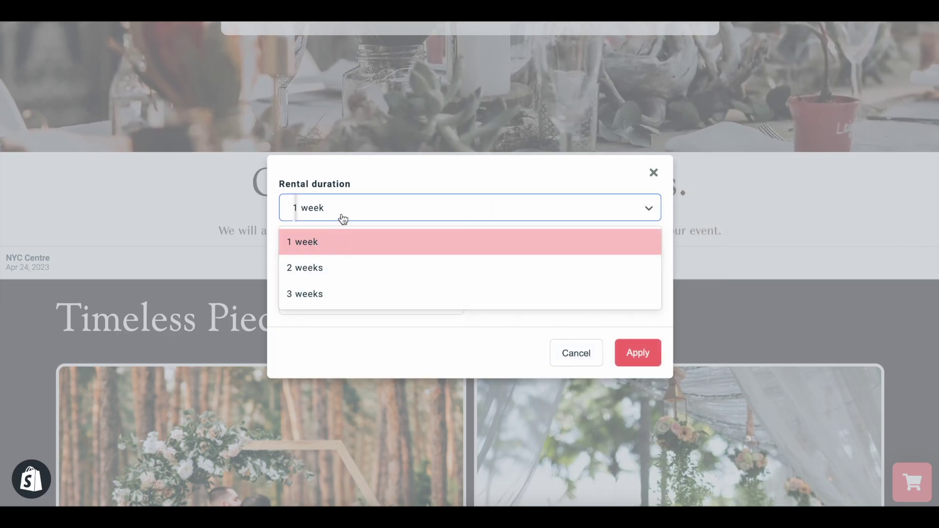
click(342, 219)
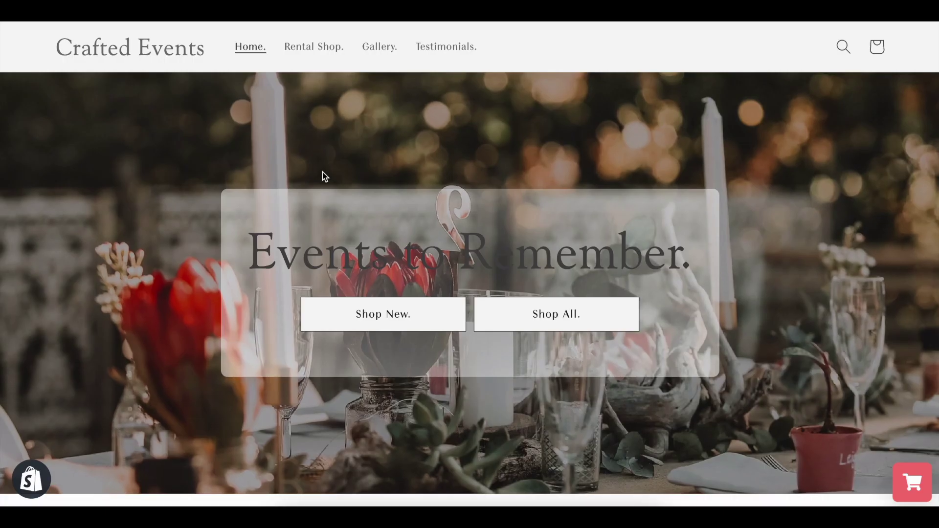
On the Rental Shop page, try the Availability and Price filters and keep sorting Alphabetically, A-Z
click(300, 52)
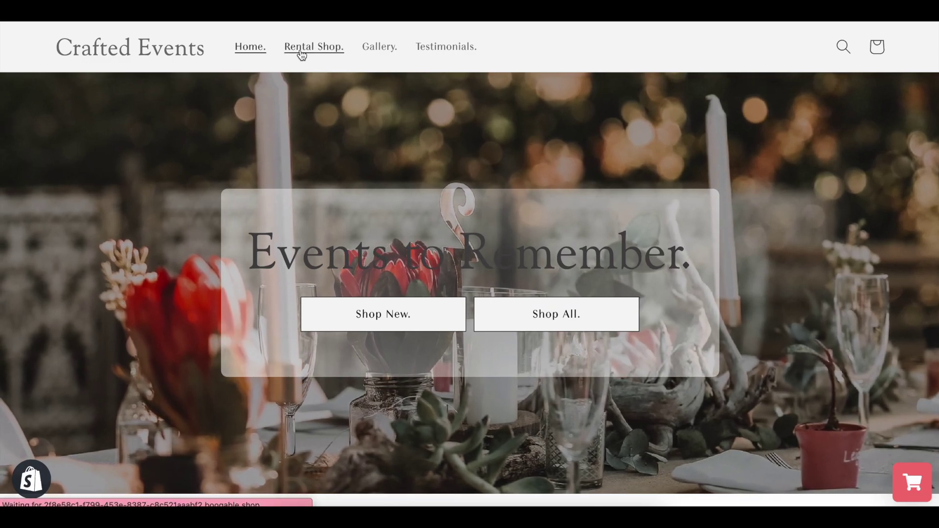
scroll(277, 208, down, 4)
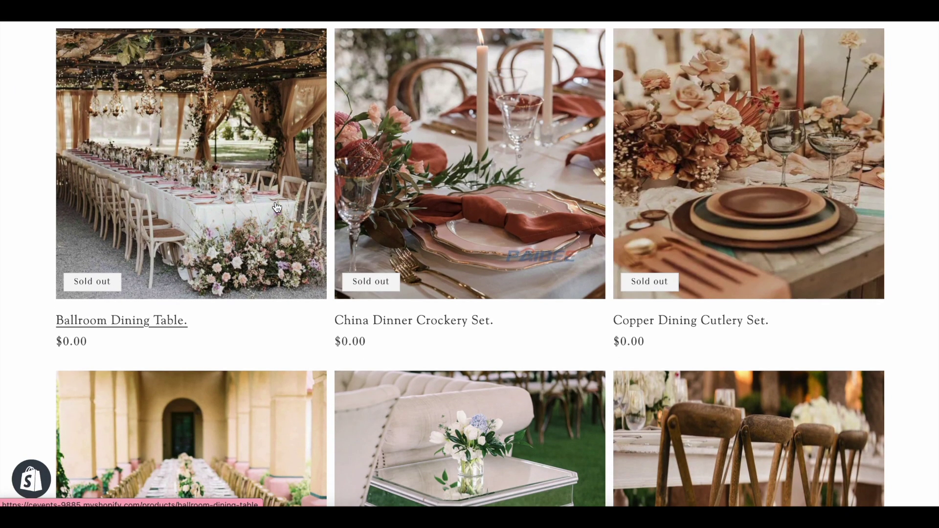
scroll(277, 208, down, 3)
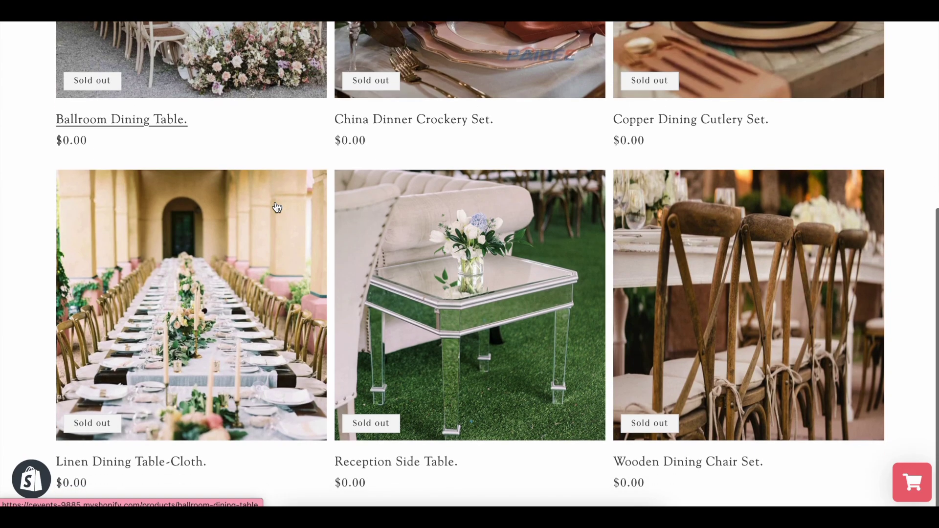
scroll(277, 208, up, 3)
scroll(277, 208, up, 4)
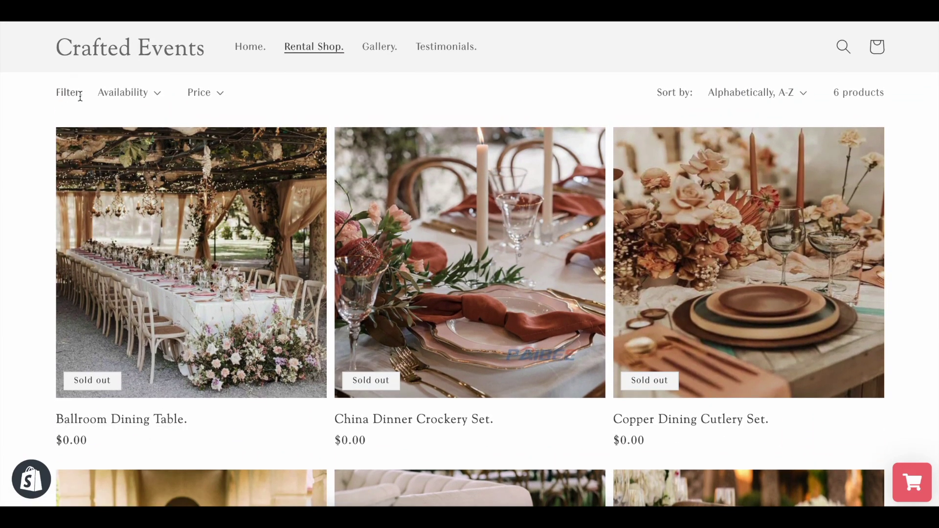
click(140, 94)
click(186, 92)
click(198, 92)
click(199, 95)
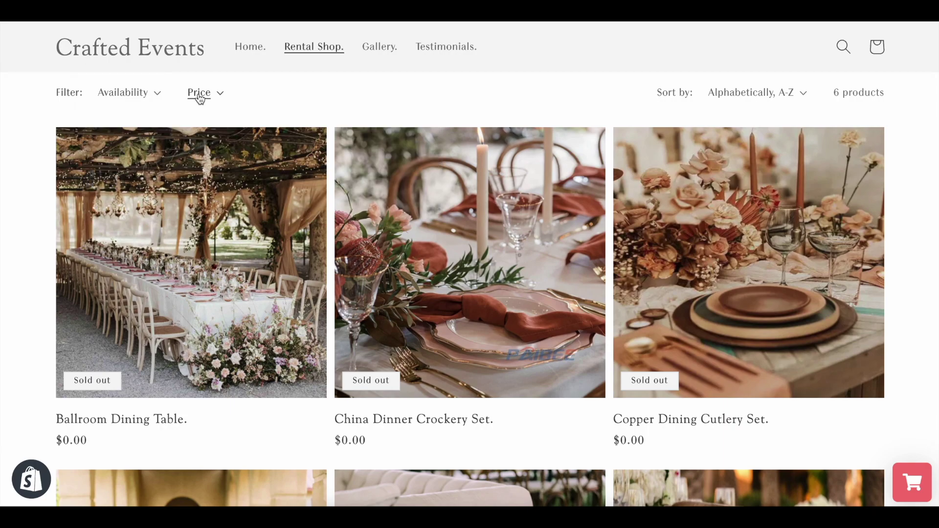
click(794, 95)
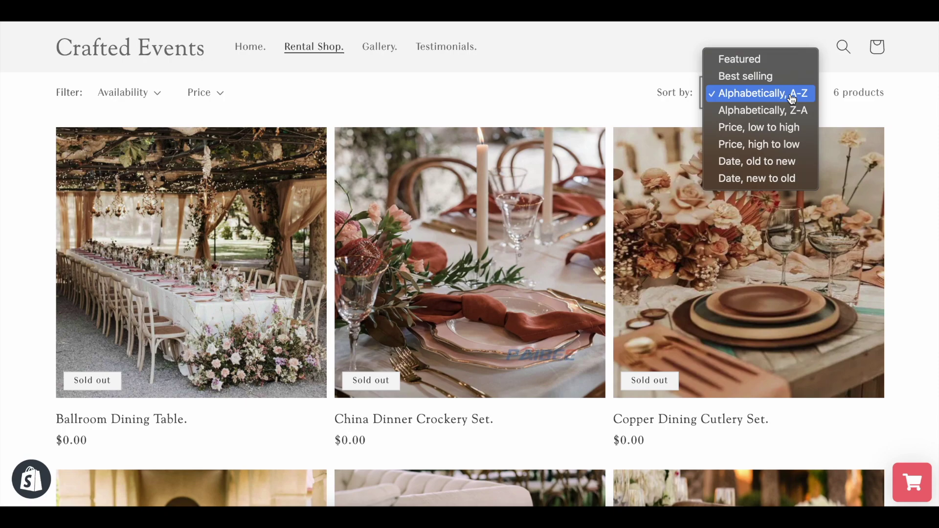
click(792, 95)
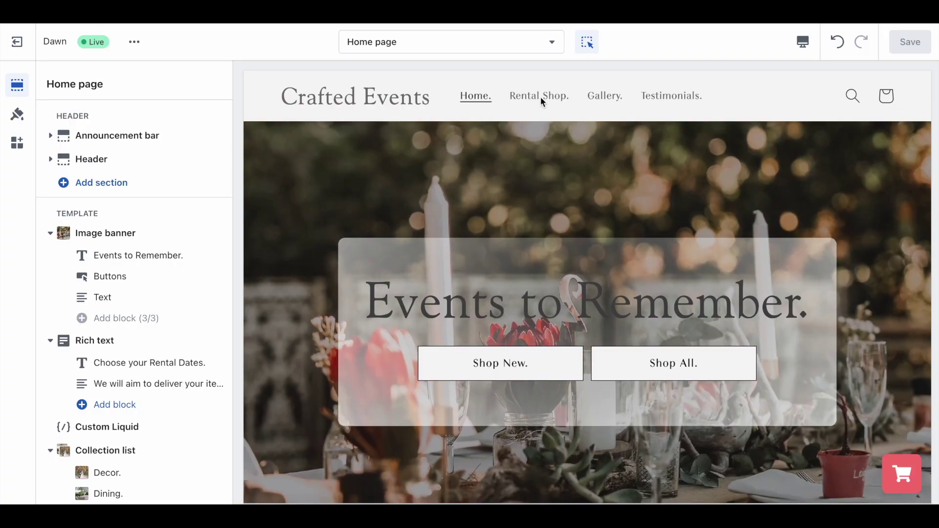
Uncheck Enable filtering and Enable sorting on the Rental Shop collection's Product grid, saving each
click(540, 97)
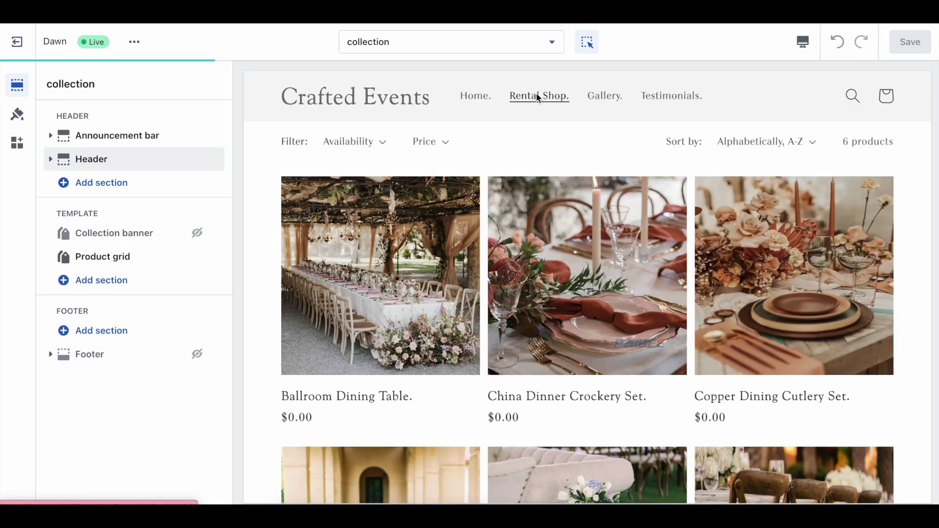
mouse_move(95, 258)
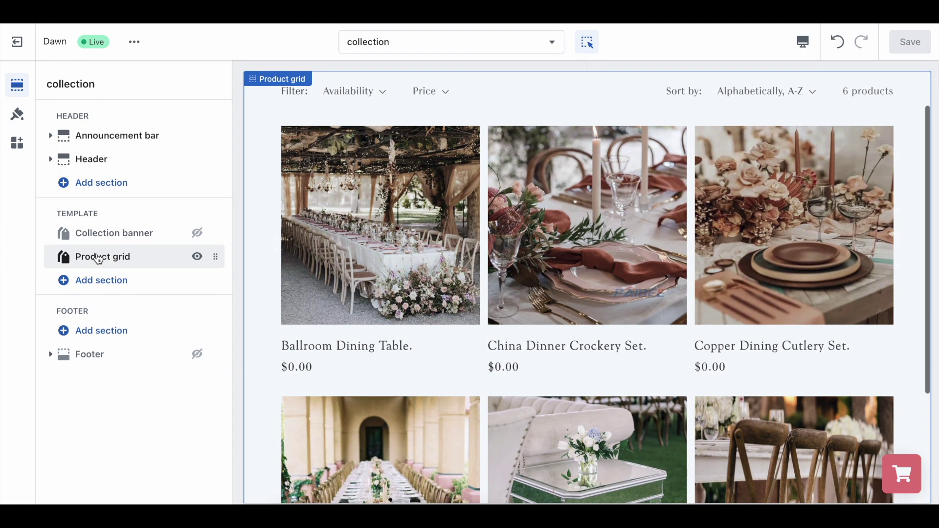
click(98, 258)
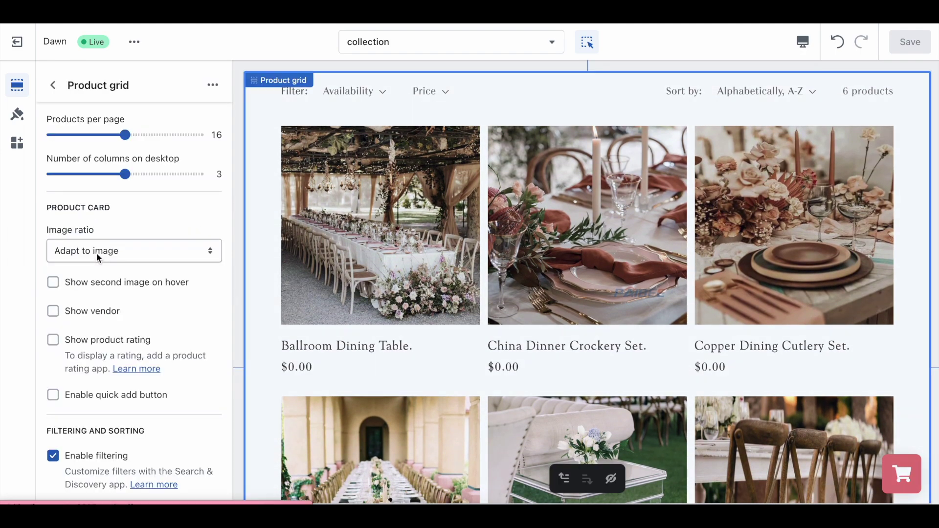
scroll(96, 253, down, 5)
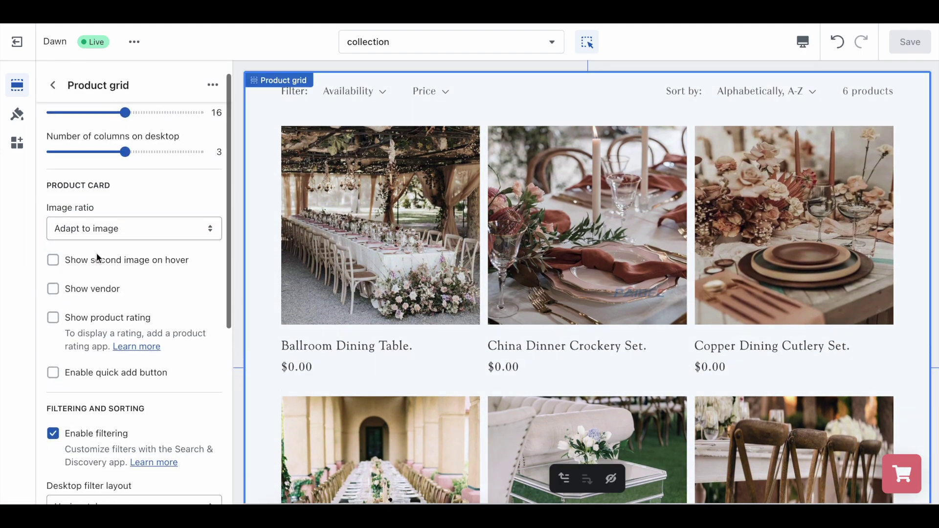
click(63, 228)
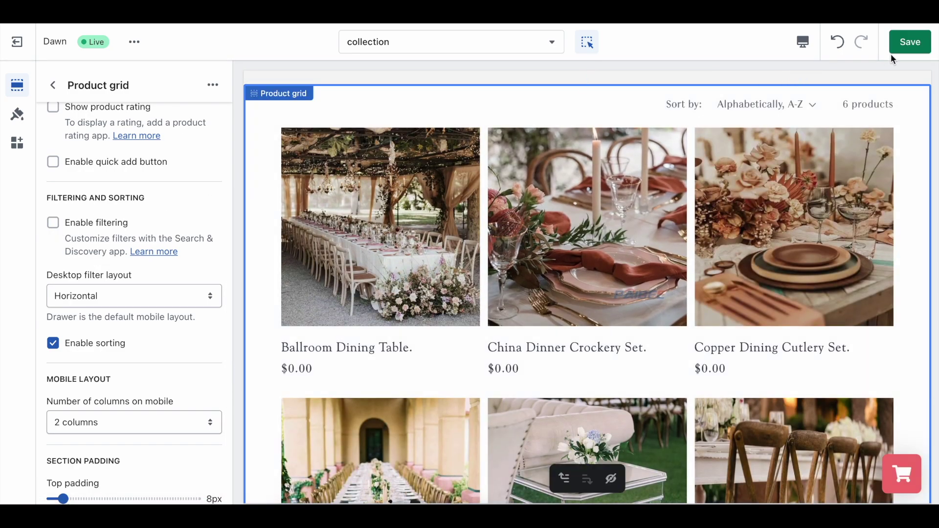
click(908, 50)
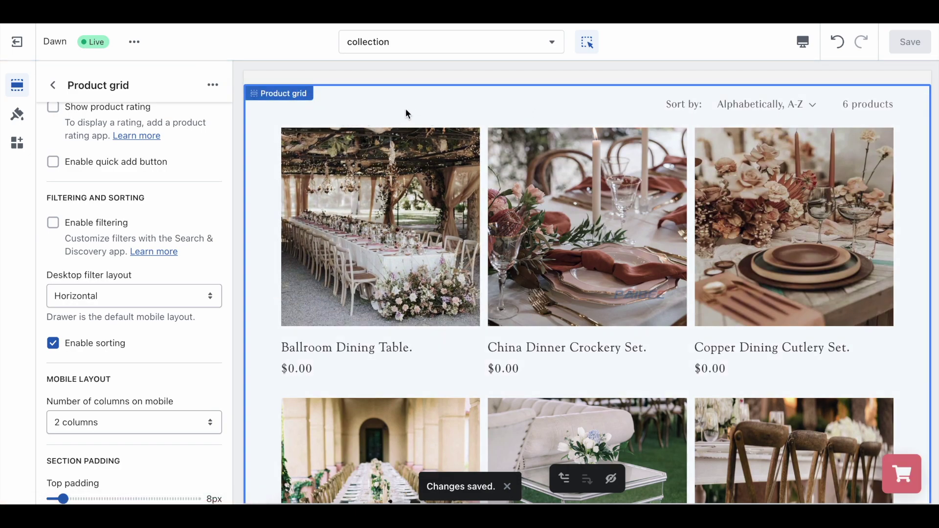
scroll(118, 310, down, 3)
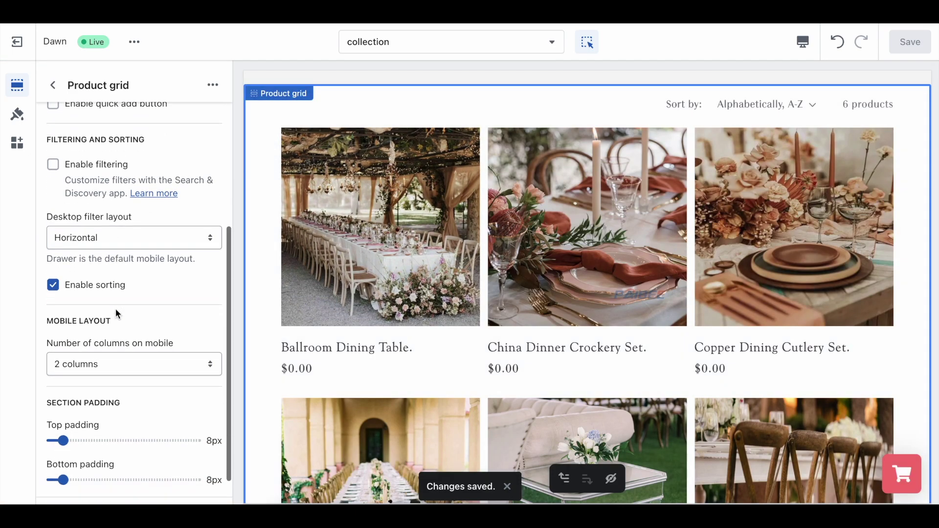
click(55, 280)
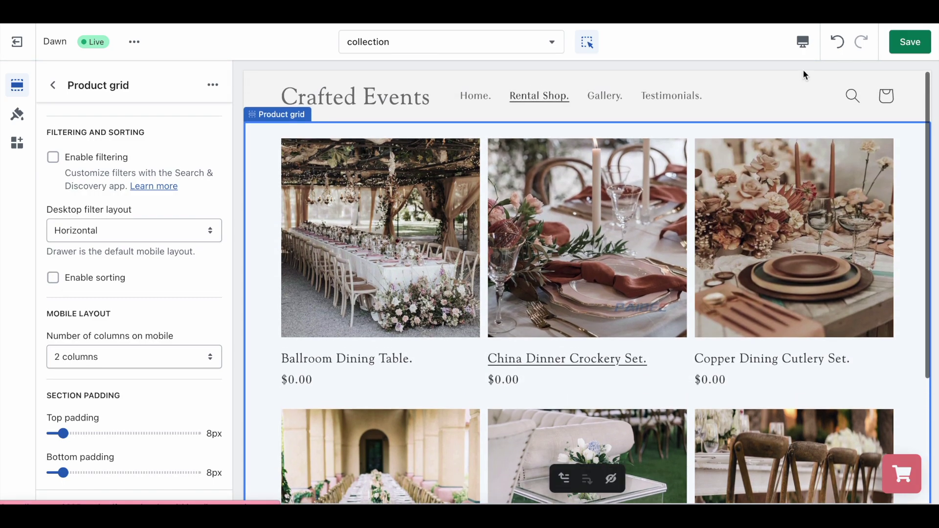
click(904, 48)
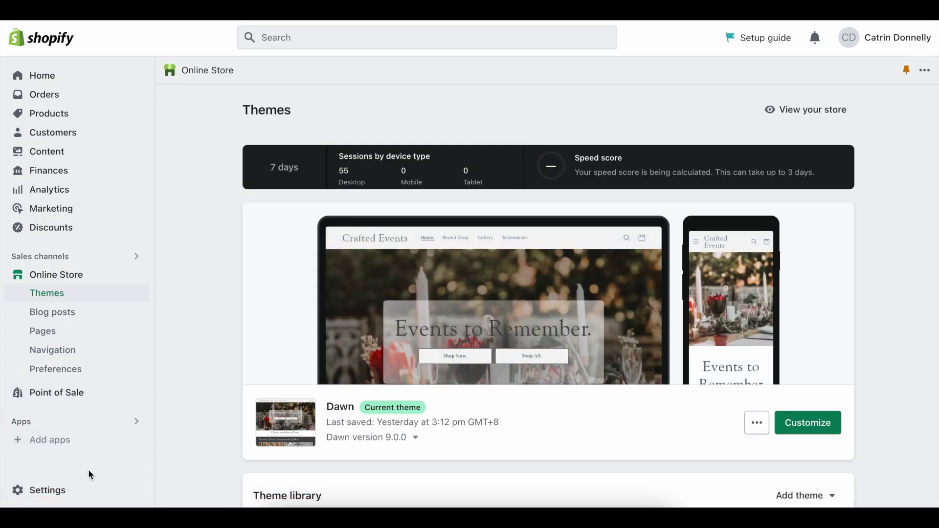
Bring up the currency formatting fields under Settings > Store details
click(62, 494)
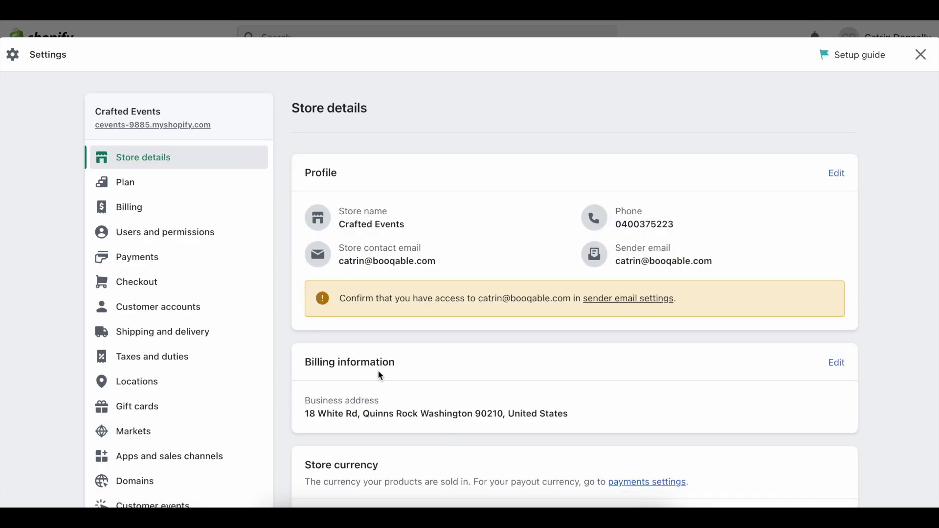
scroll(377, 377, down, 5)
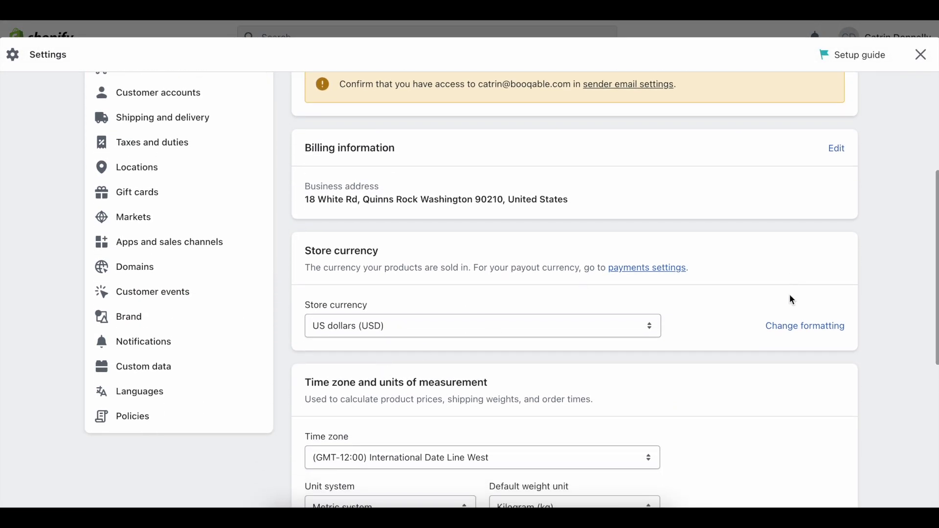
click(789, 329)
scroll(640, 376, down, 1)
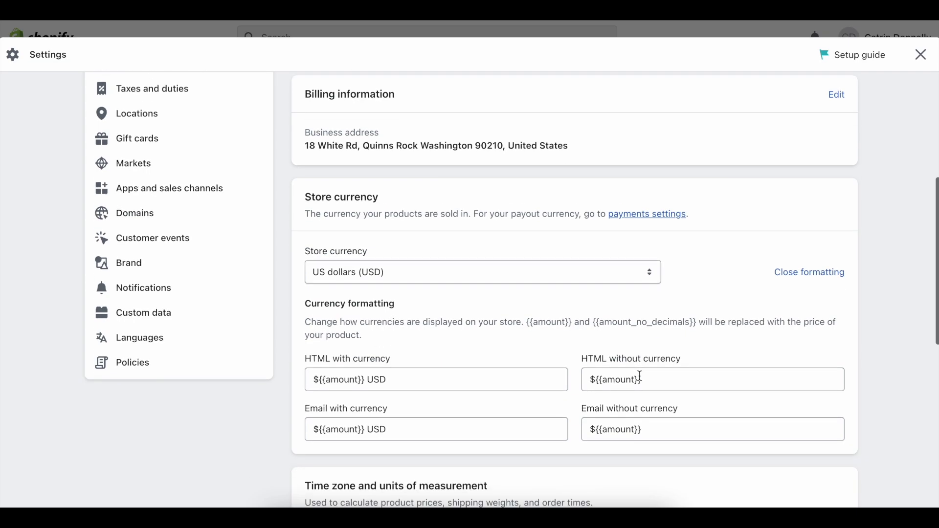
Put <span class=hidden> before and </span> after both HTML currency formats, then save
click(315, 381)
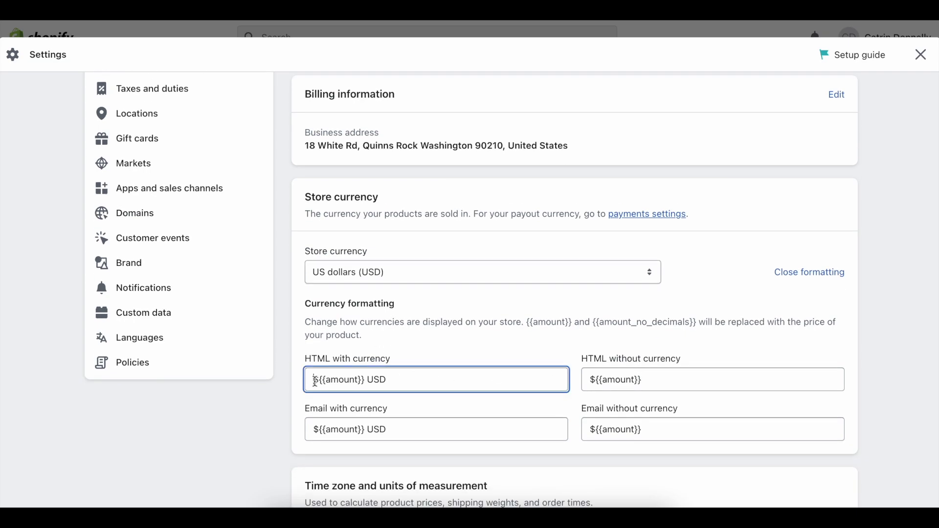
text(<span class=hidden>)
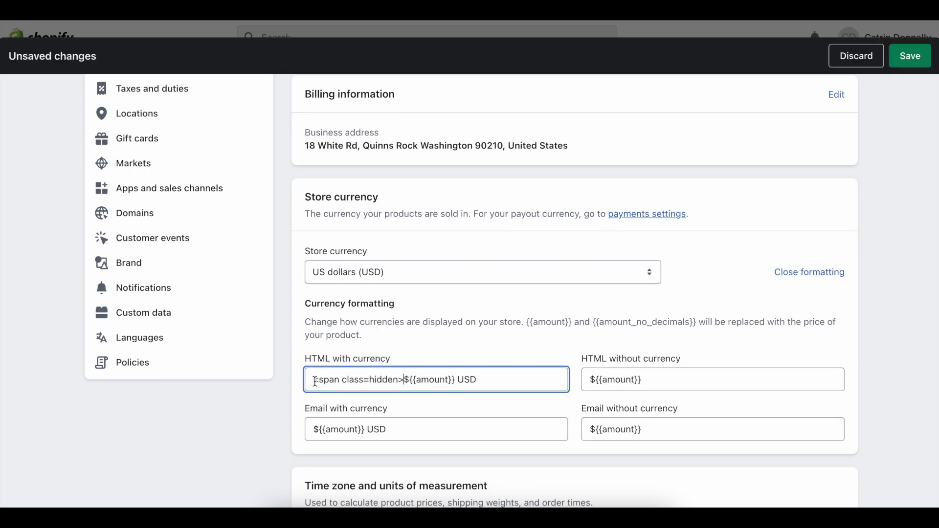
click(592, 382)
text(<span class=hidden>)
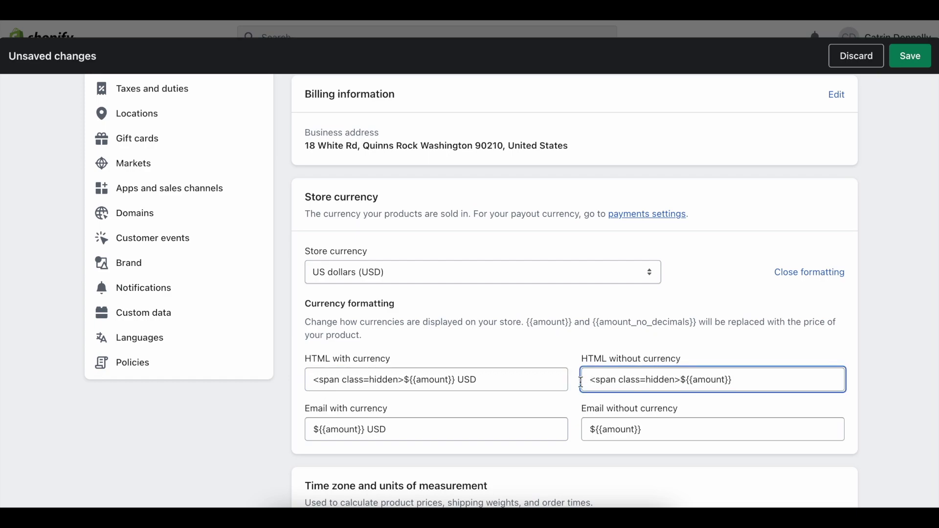
click(500, 382)
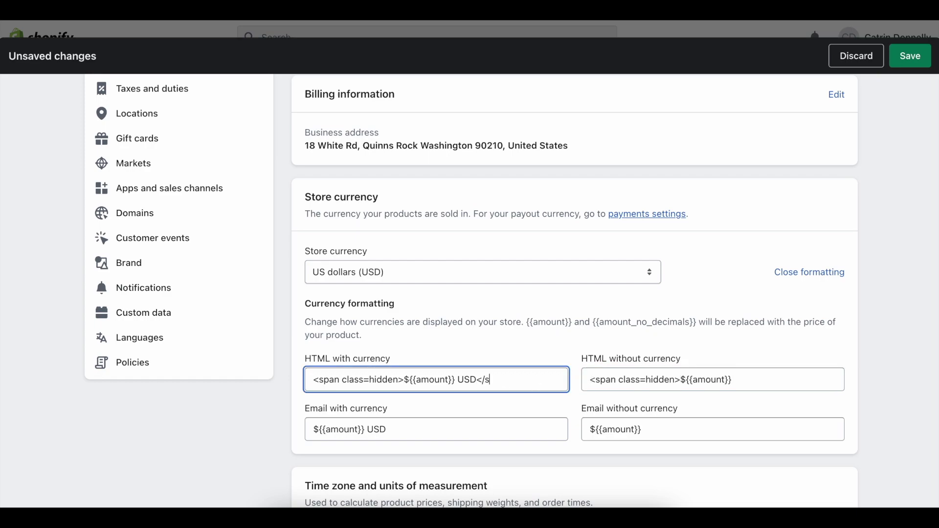
text(</span>)
click(736, 380)
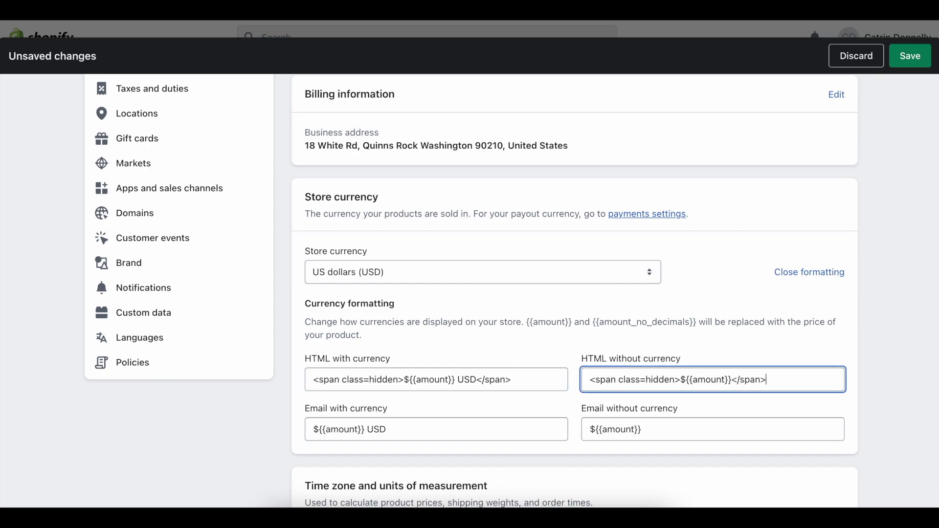
click(919, 67)
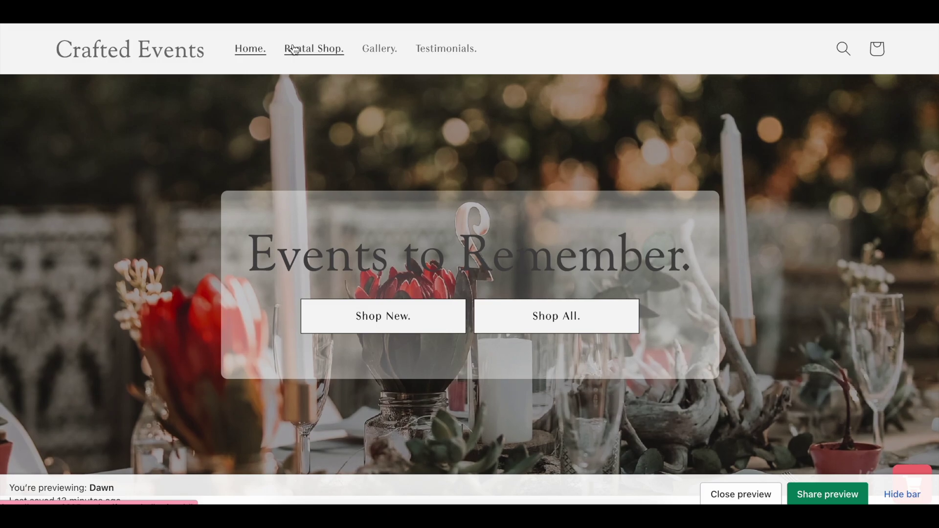
From the Rental Shop, open the Linen Dining Table-Cloth, check its price, and add it to the cart
click(901, 494)
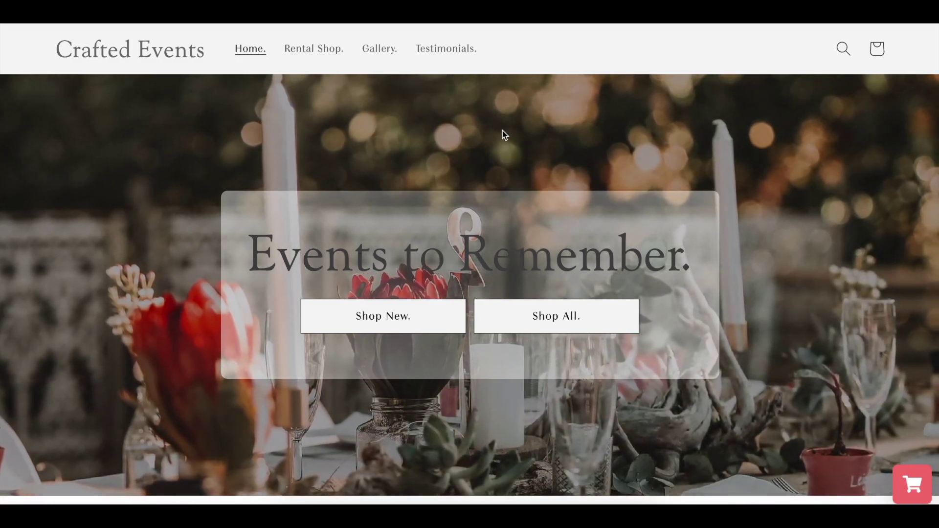
click(314, 48)
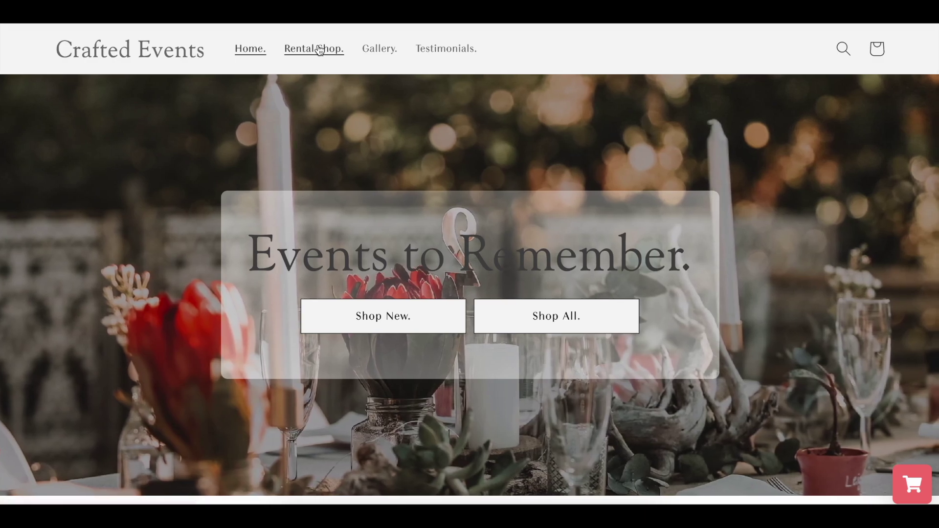
scroll(238, 283, down, 5)
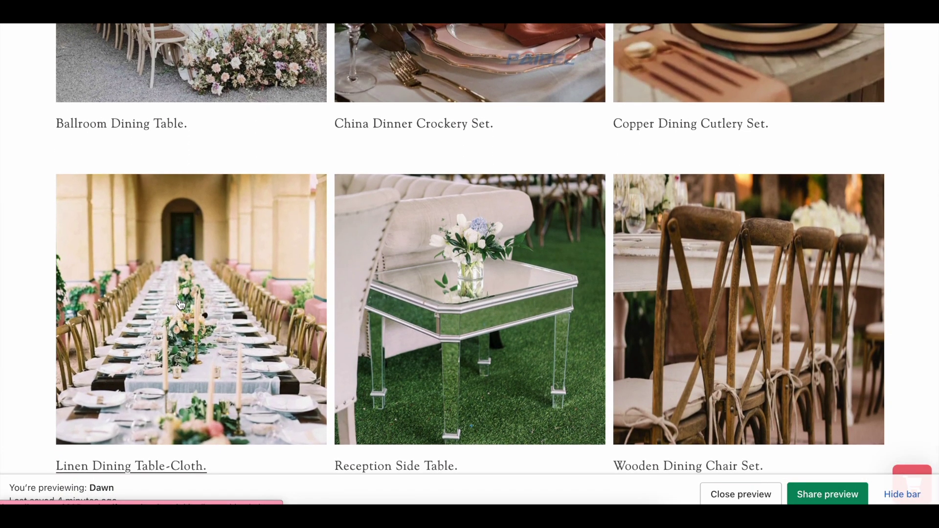
click(181, 306)
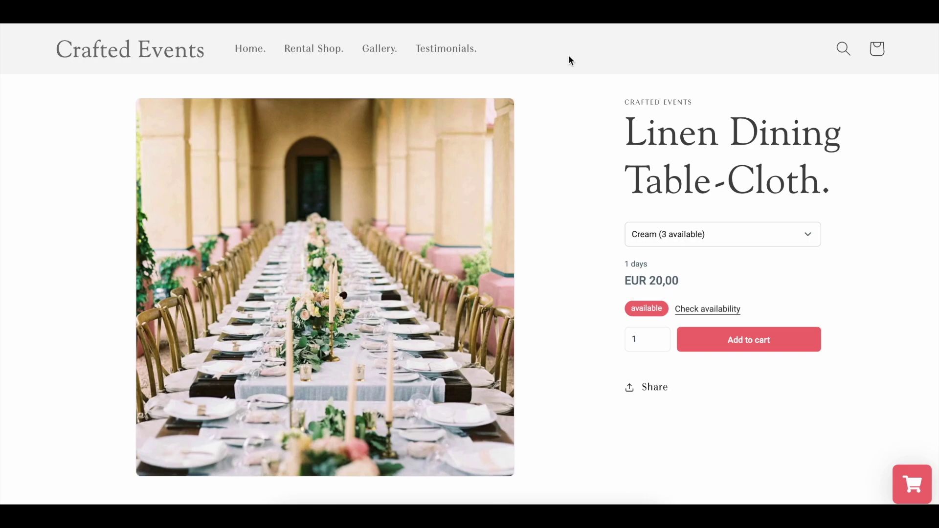
drag(623, 260, 673, 283)
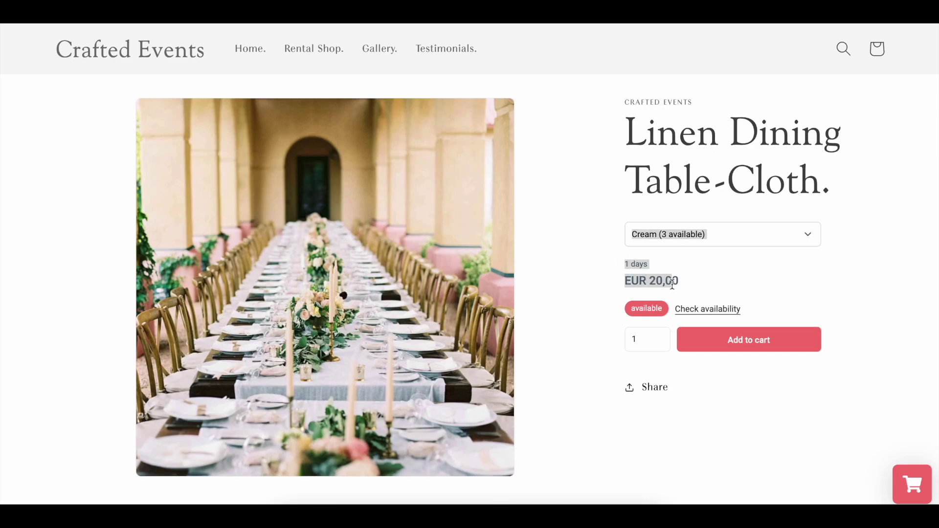
click(753, 341)
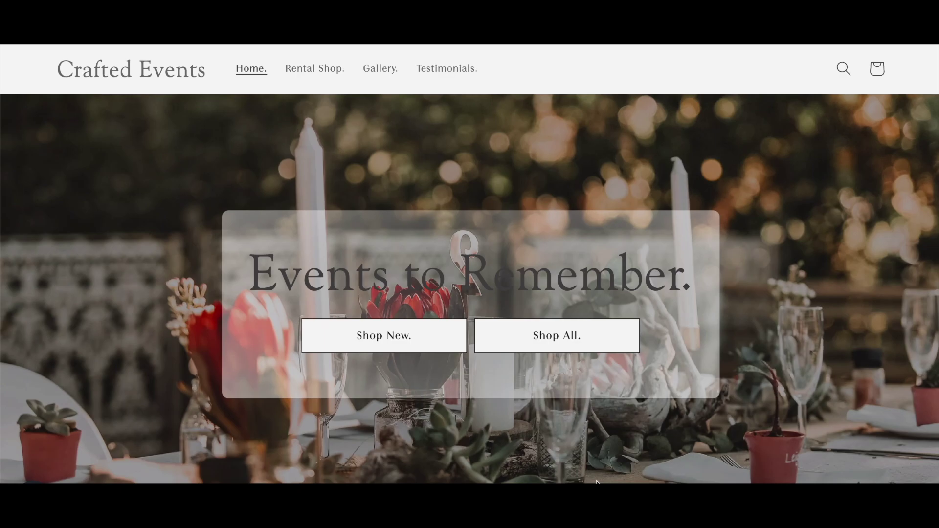